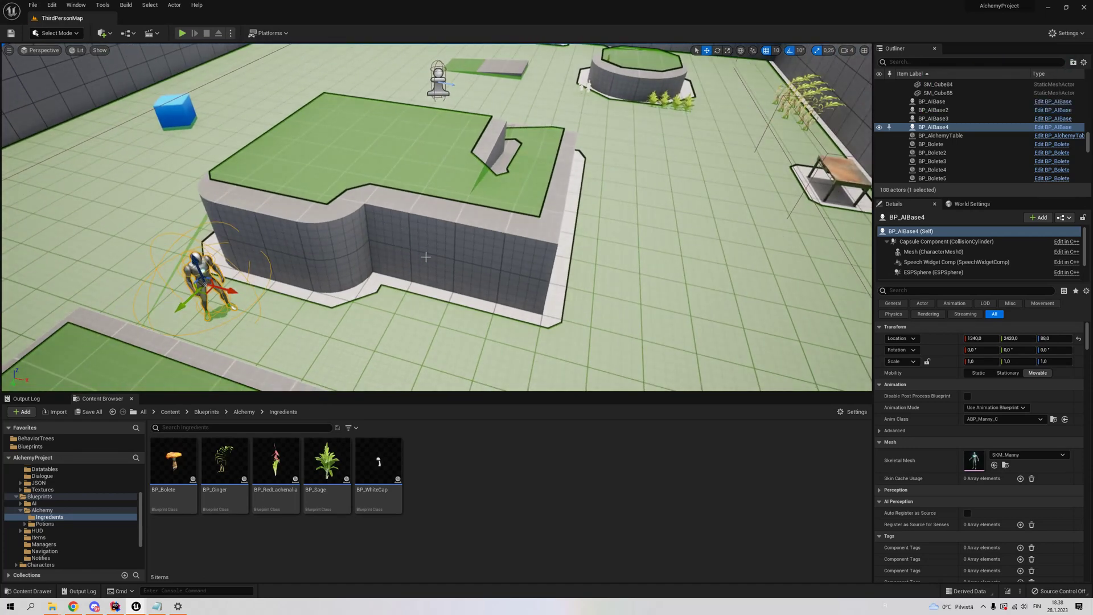
- Frame the table and plants, play the level in the editor, and toggle the inventory
right_click_drag(409, 277, 409, 277)
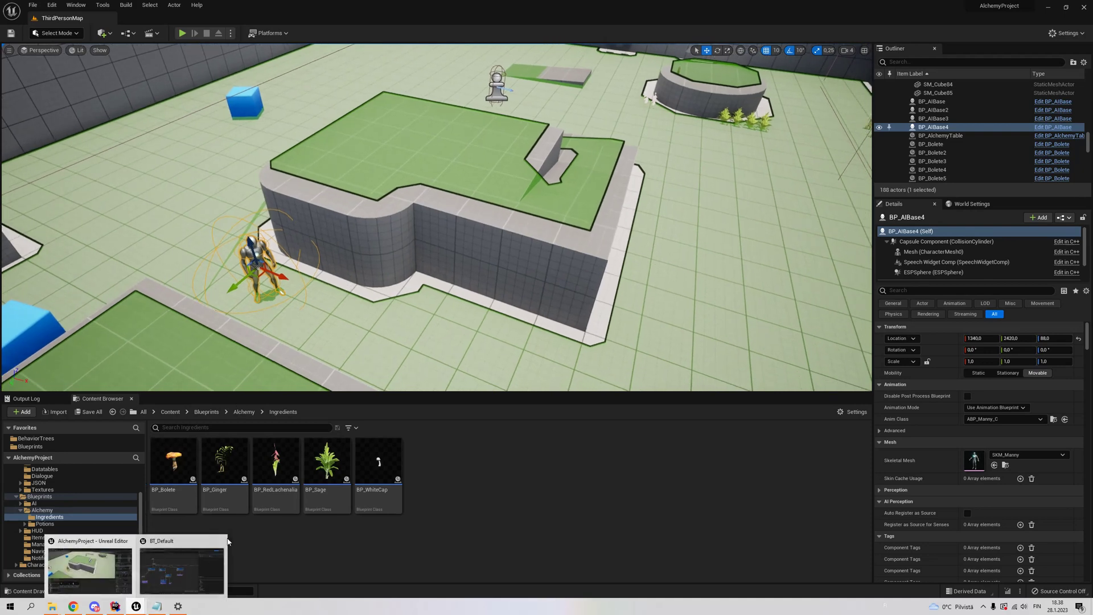
right_click_drag(398, 257, 342, 256)
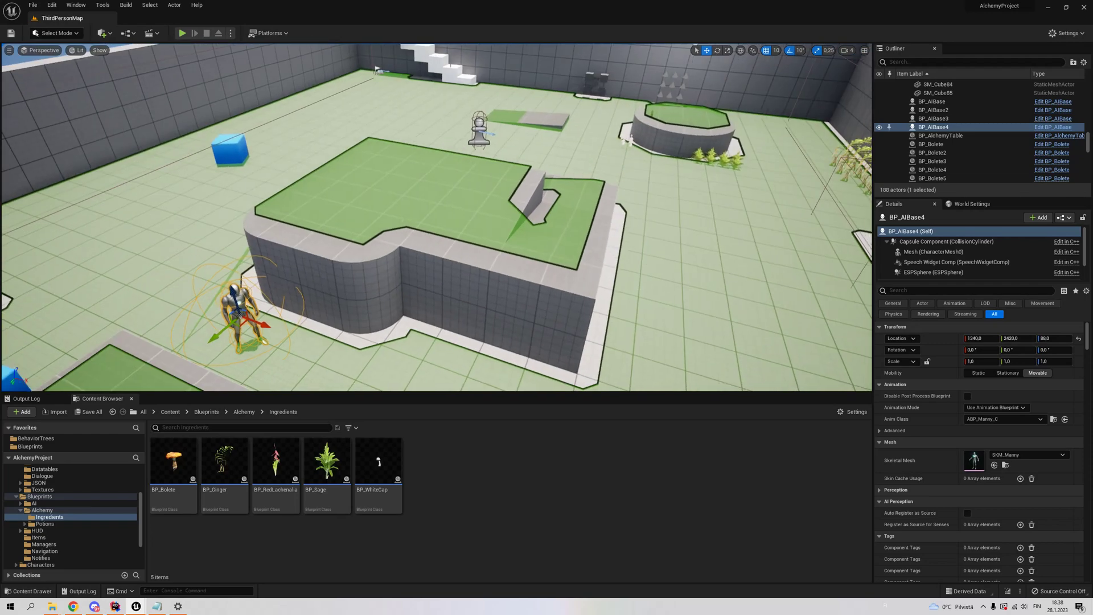
mouse_move(338, 326)
right_mouse_down()
mouse_move(398, 326)
mouse_move(376, 327)
right_mouse_up()
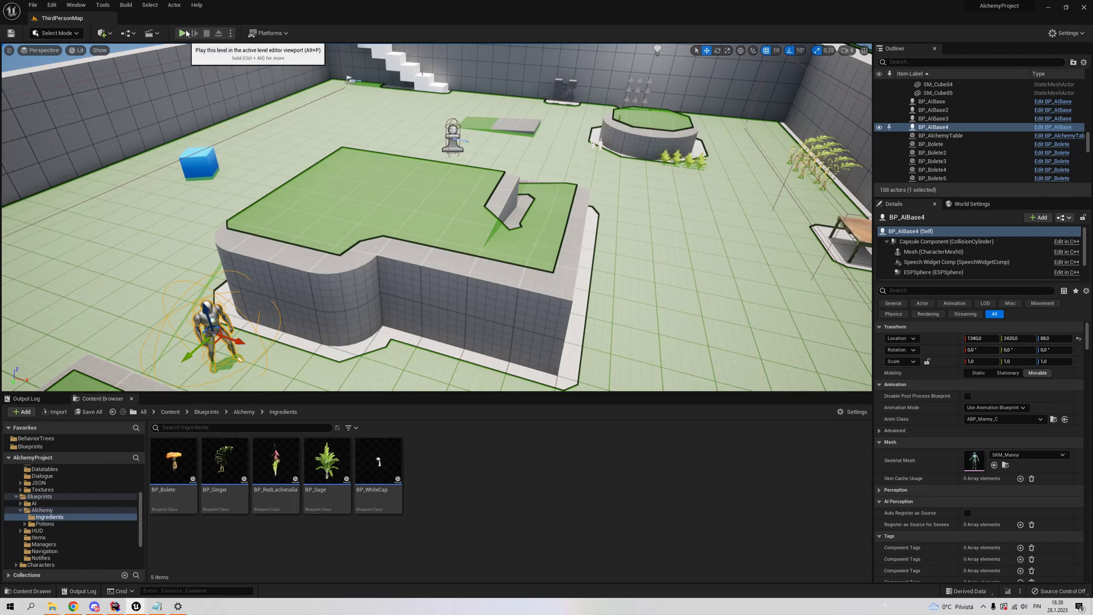
left_click(183, 33)
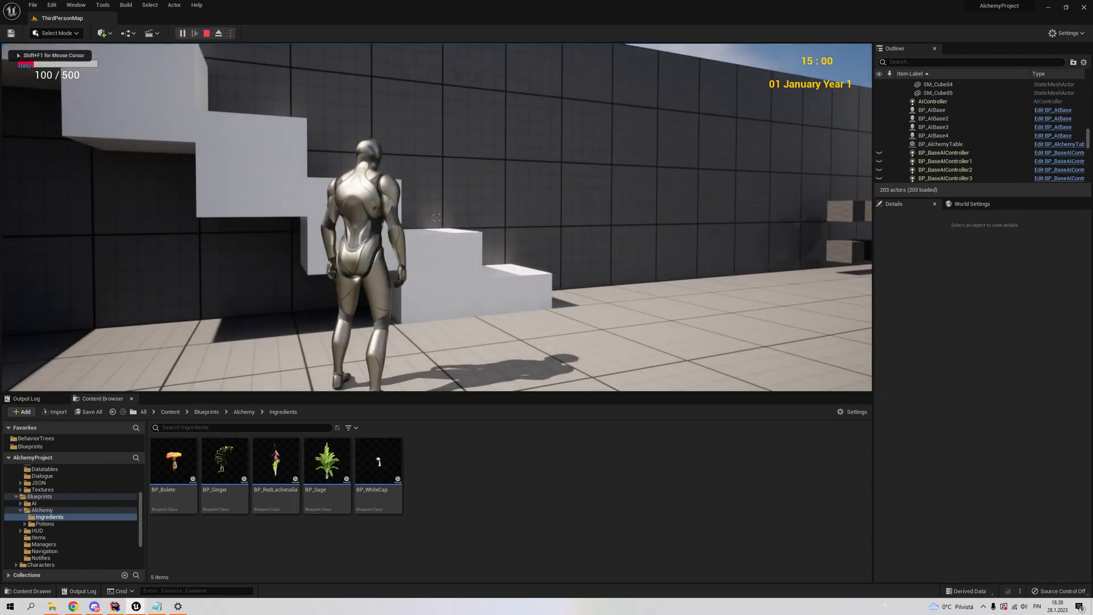
key("i")
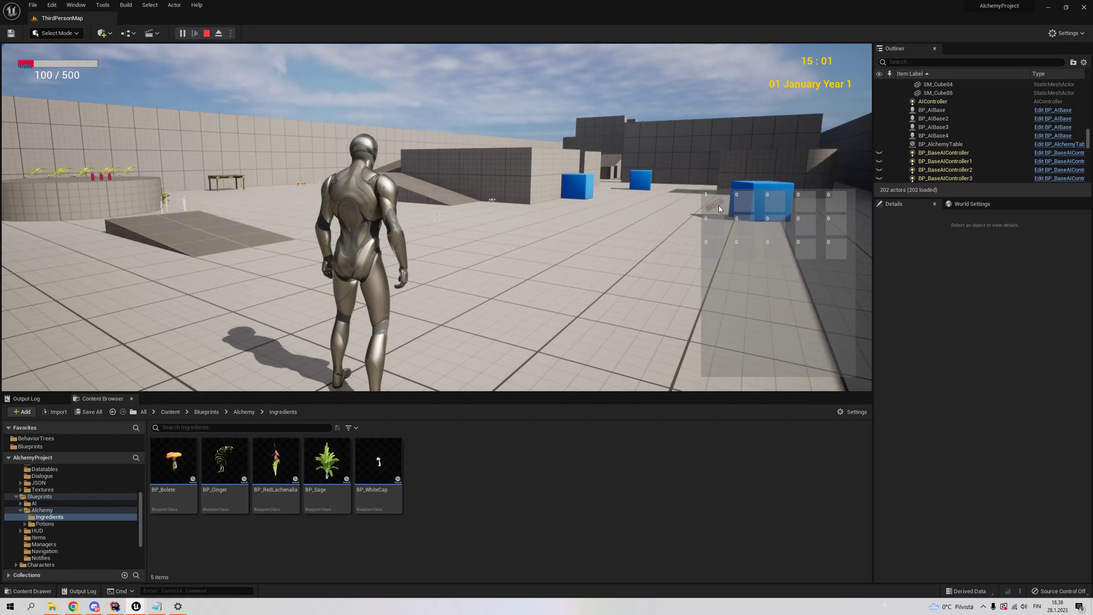
key("i")
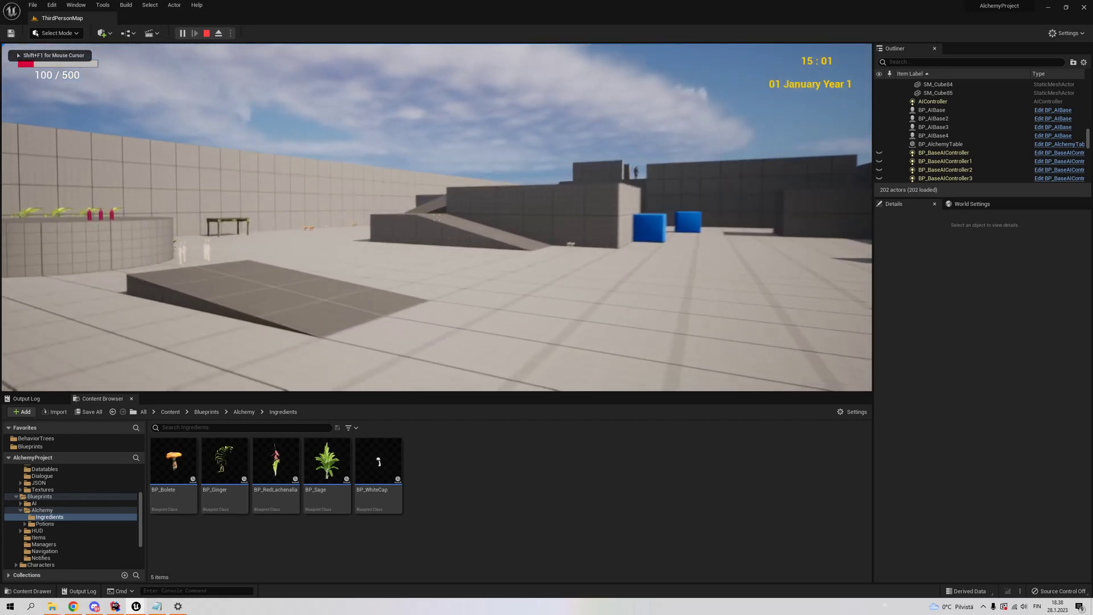
- Show the gameplay debugger's EQS data and item scores for the nearby AI, then stop playing
key("apostrophe")
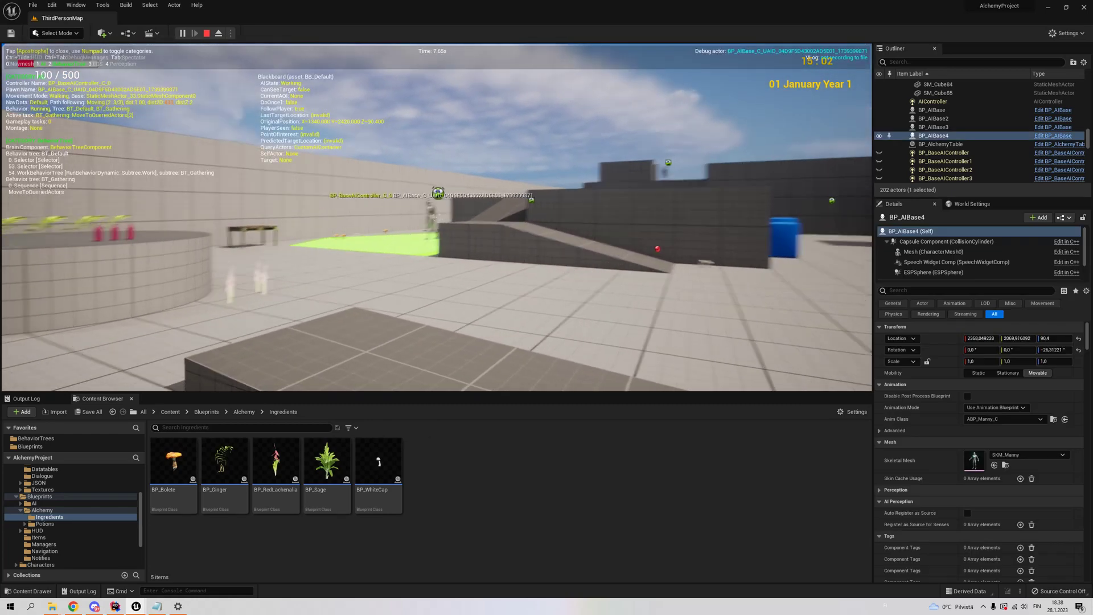
key("KP_3")
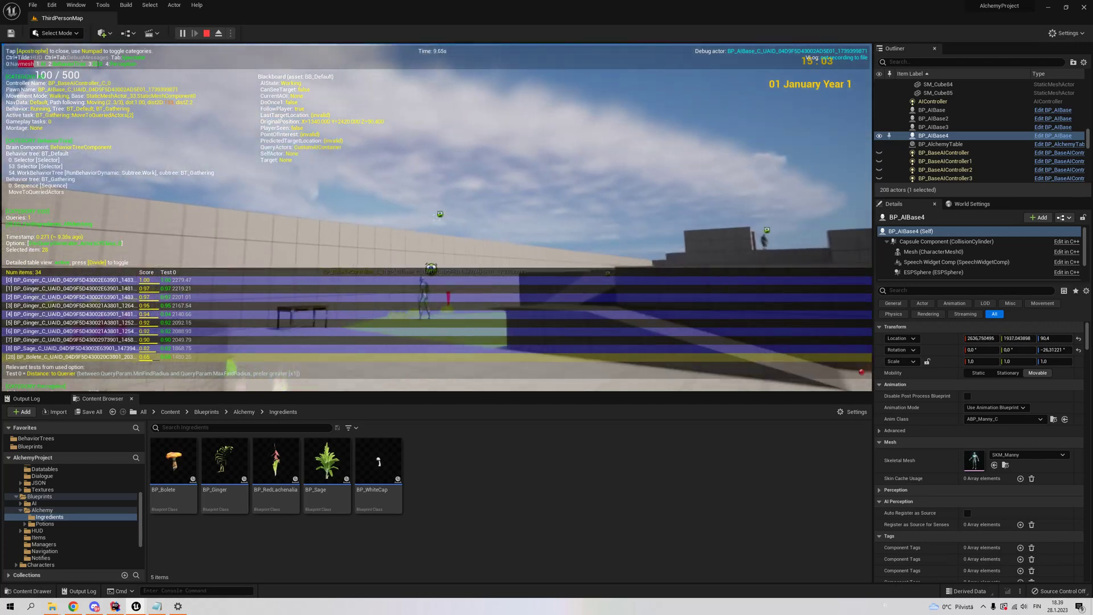
key("KP_Divide")
key("KP_4")
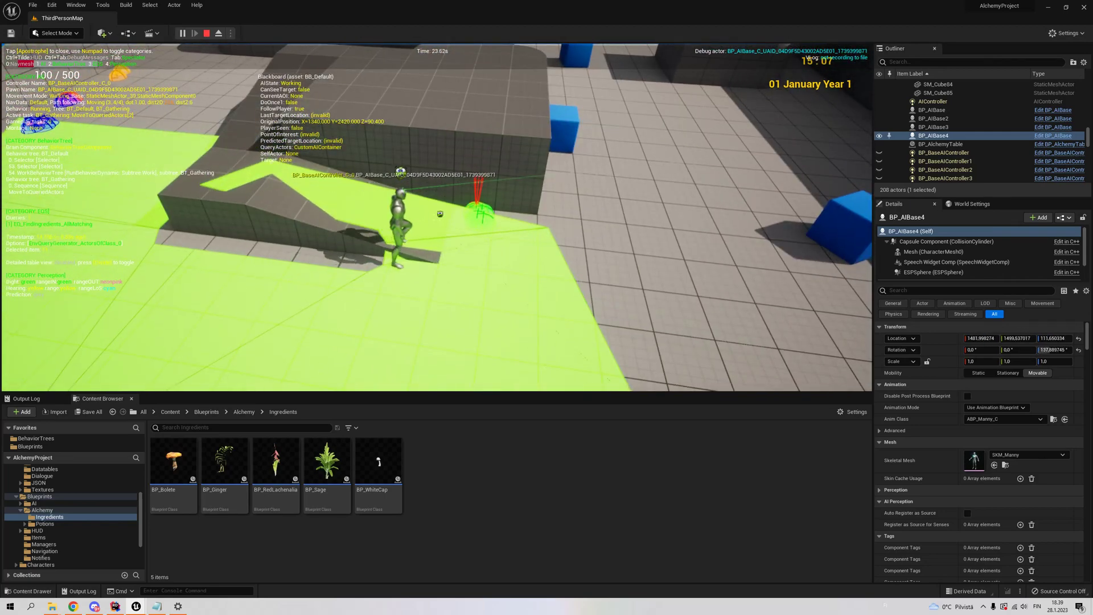
key("Escape")
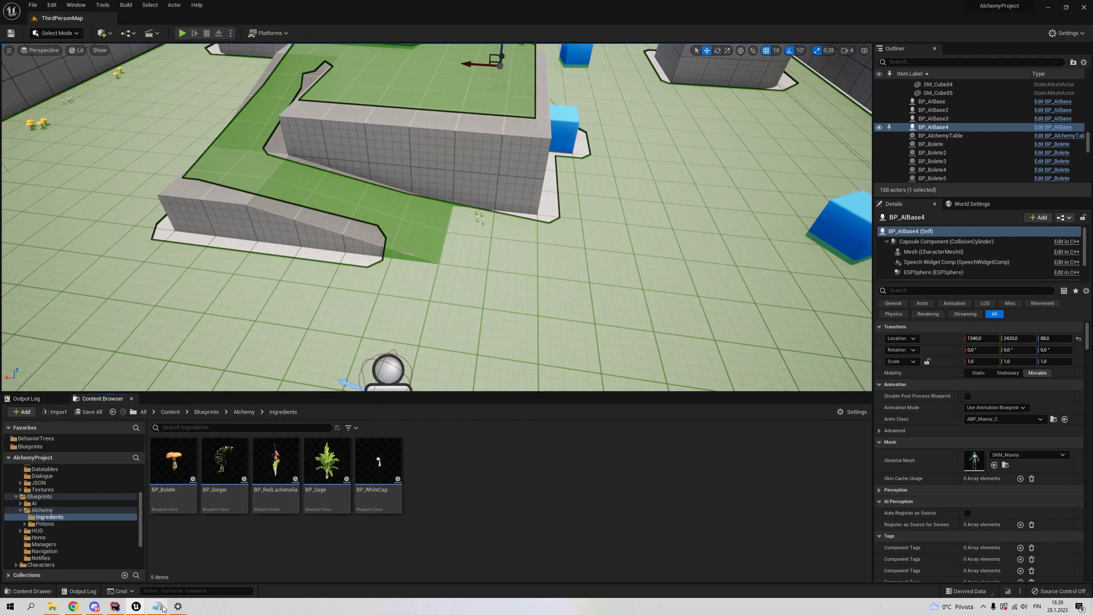
- Remove Alchemy.Ingredient.Beta from BT_Gathering's Find Ingredients tag filter; leave Query Type unchanged
mouse_move(135, 606)
left_click(192, 583)
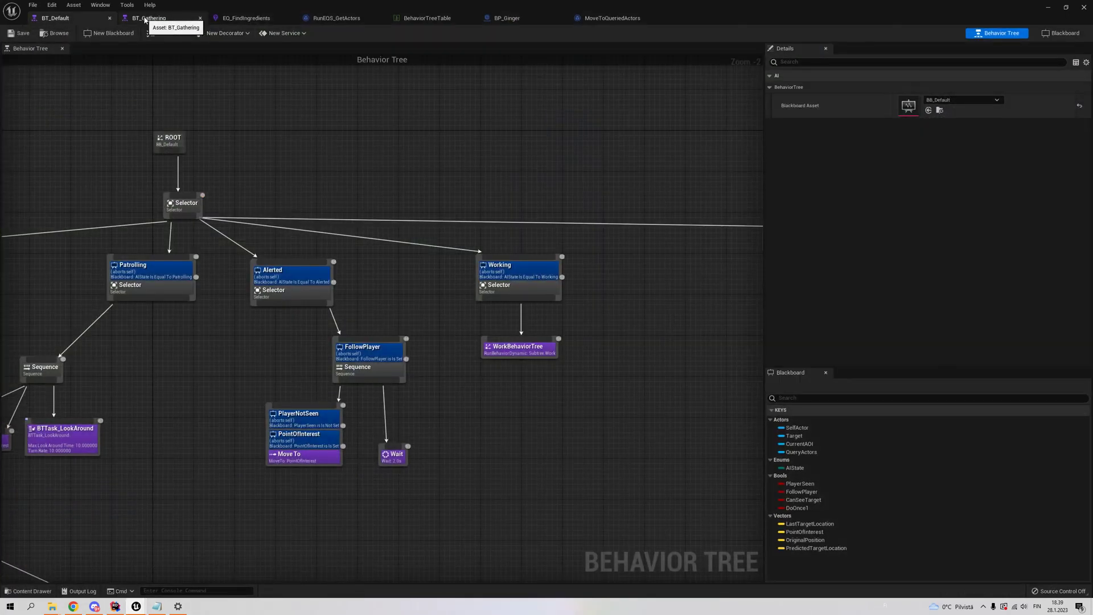
left_click(150, 18)
left_click(251, 397)
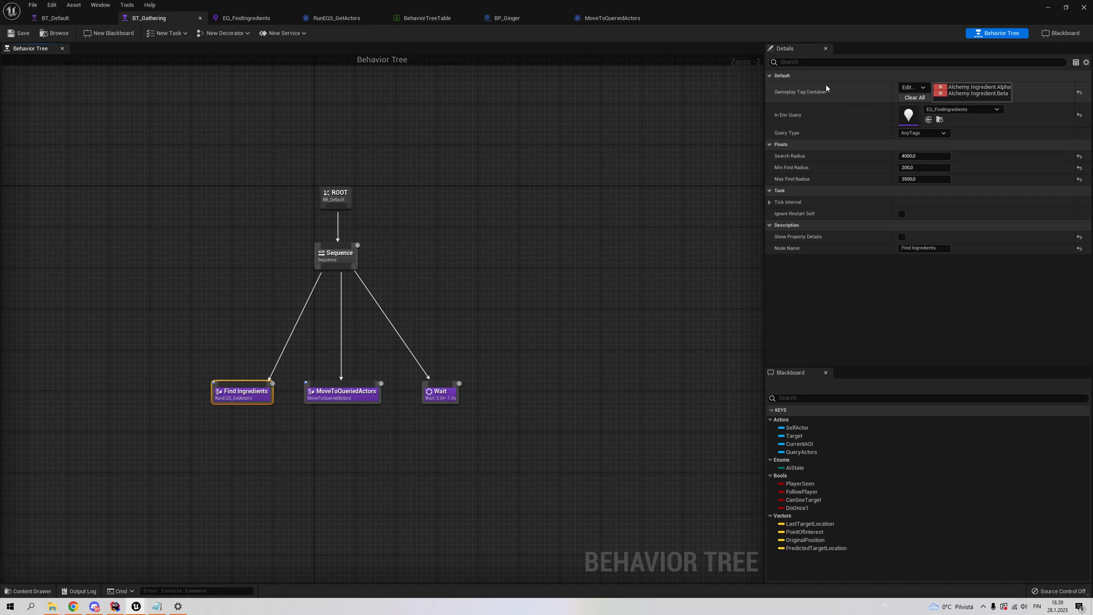
left_click(940, 93)
left_click(912, 87)
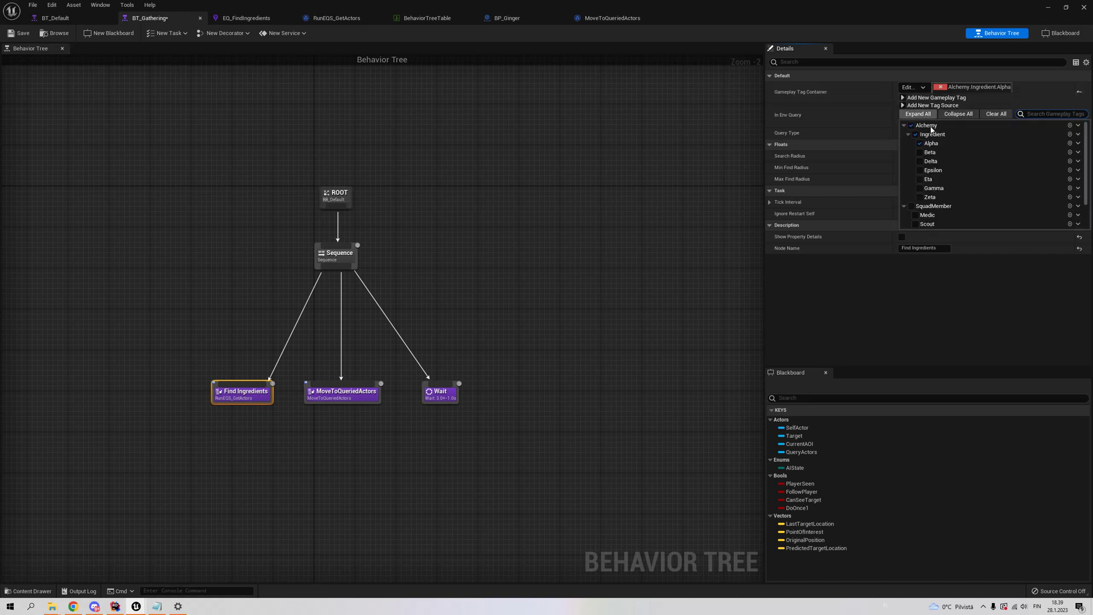
left_click(915, 325)
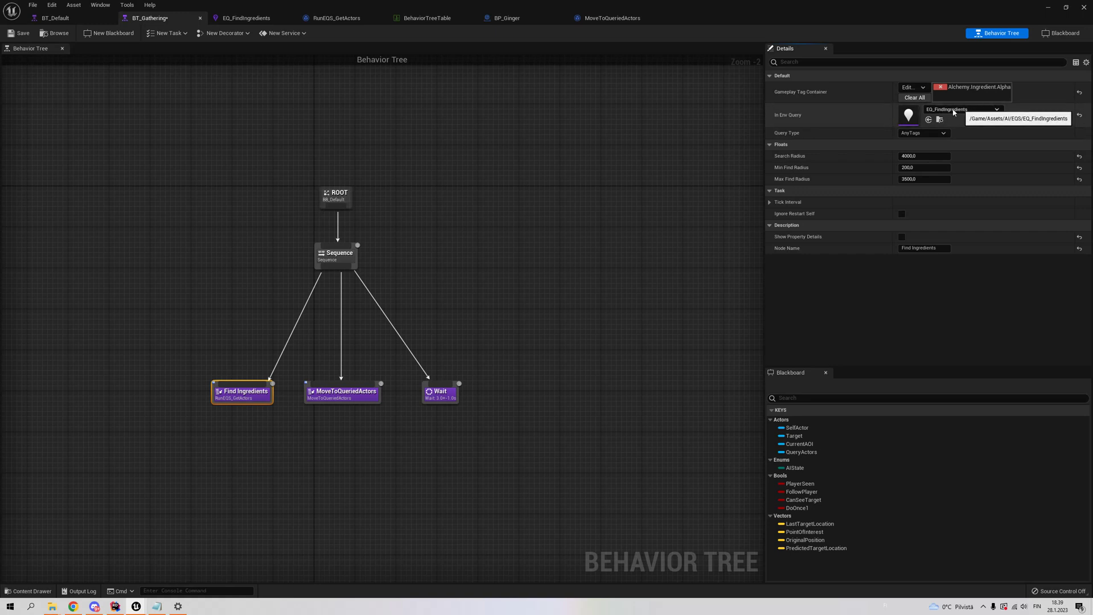
left_click(919, 133)
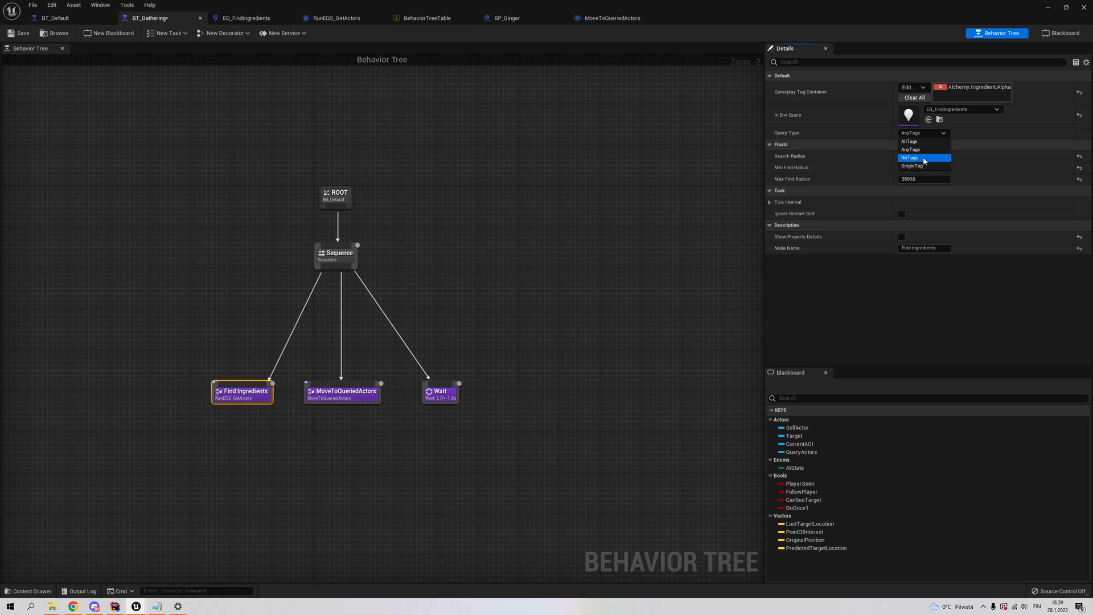
left_click(917, 263)
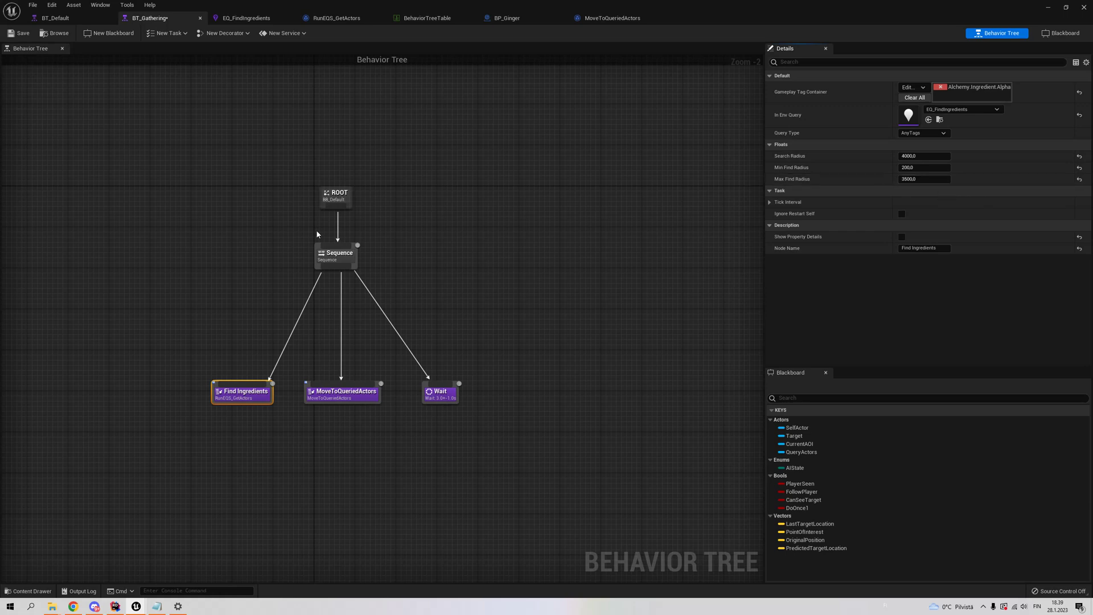
- Inspect BT_Default's WorkBehaviorTree subtree node in the Working branch, then return to BT_Gathering
left_click(71, 19)
left_click(150, 17)
left_click(55, 17)
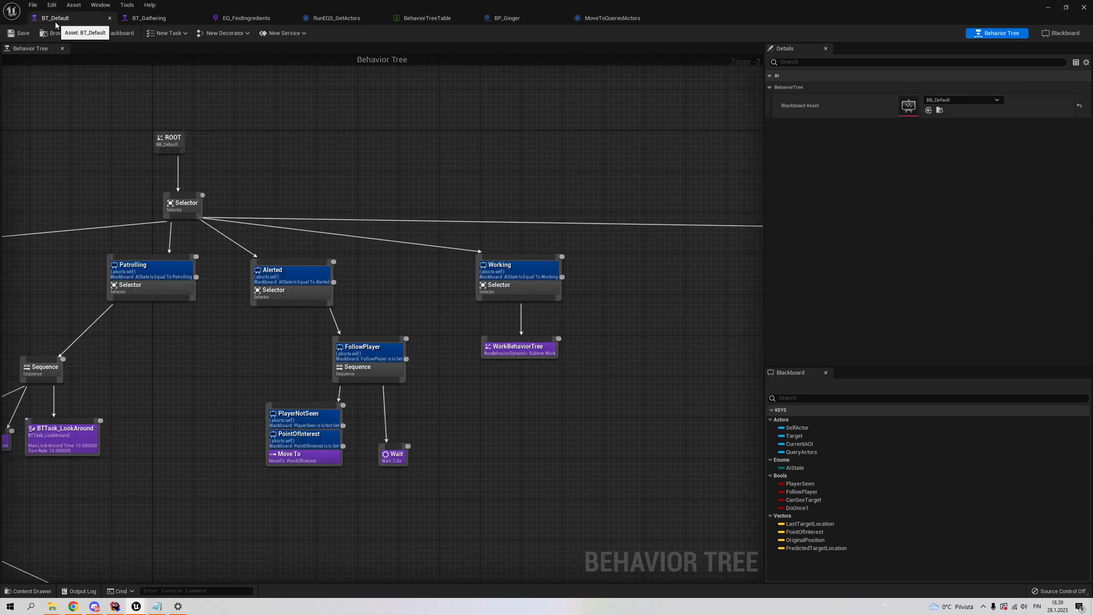
scroll(424, 348, "up", 2)
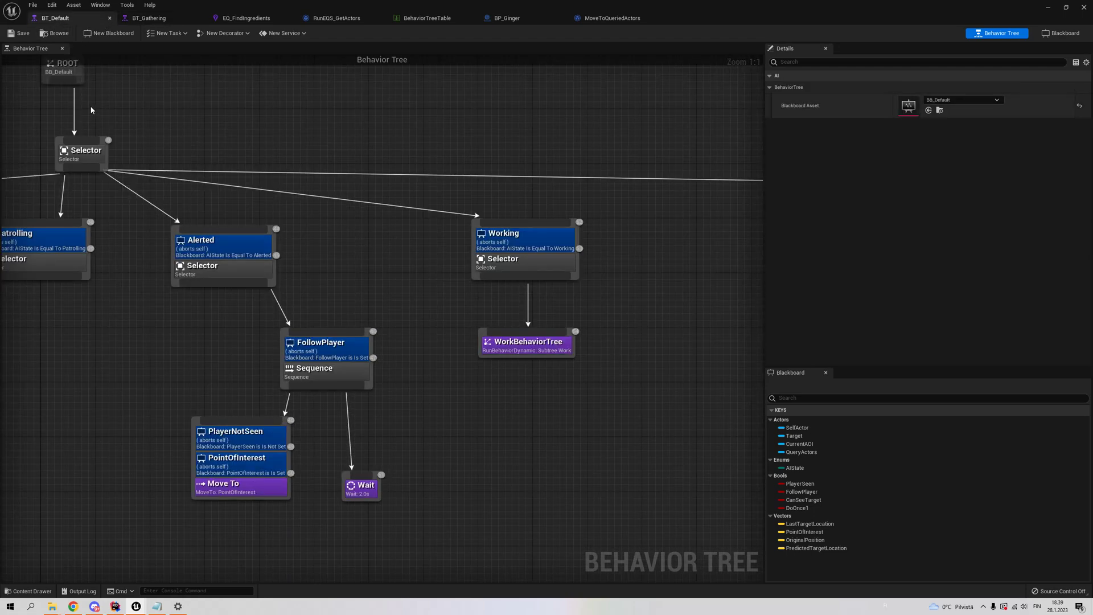
right_click_drag(110, 86, 68, 131)
left_click(496, 400)
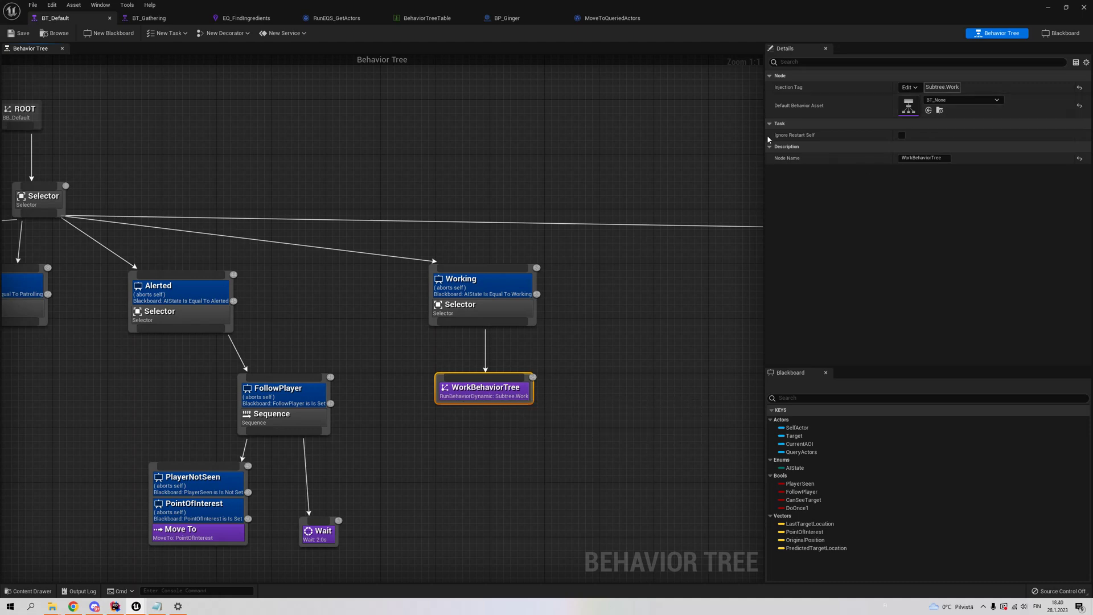
left_click(151, 18)
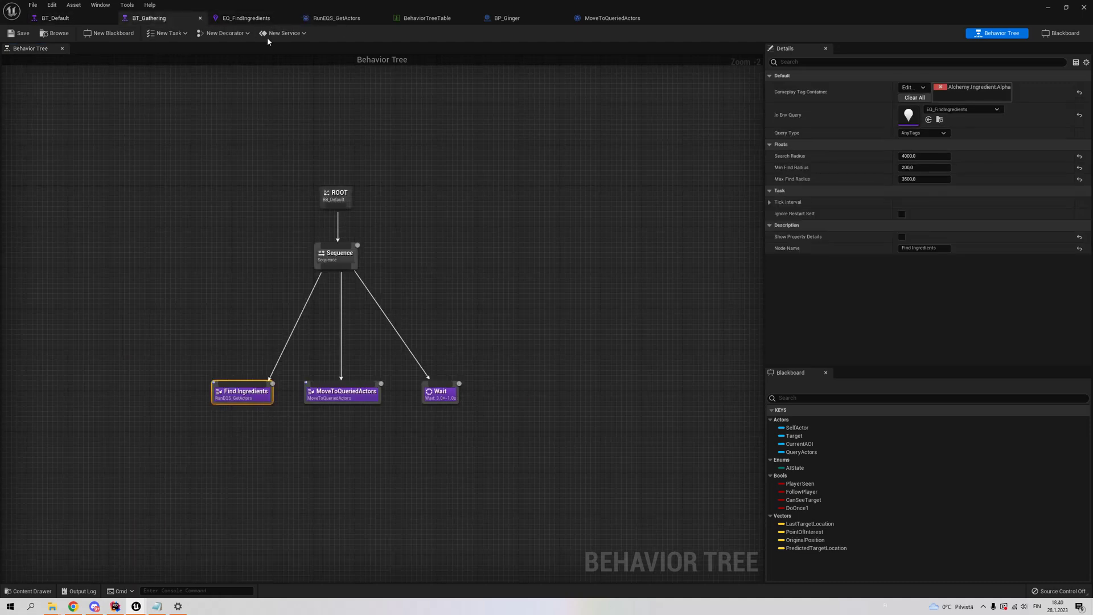
- Review EQ_FindIngredients' ActorsOfClass generator, PathExist and Distance tests, then view RunEQS_GetActors
left_click(254, 20)
key("Home")
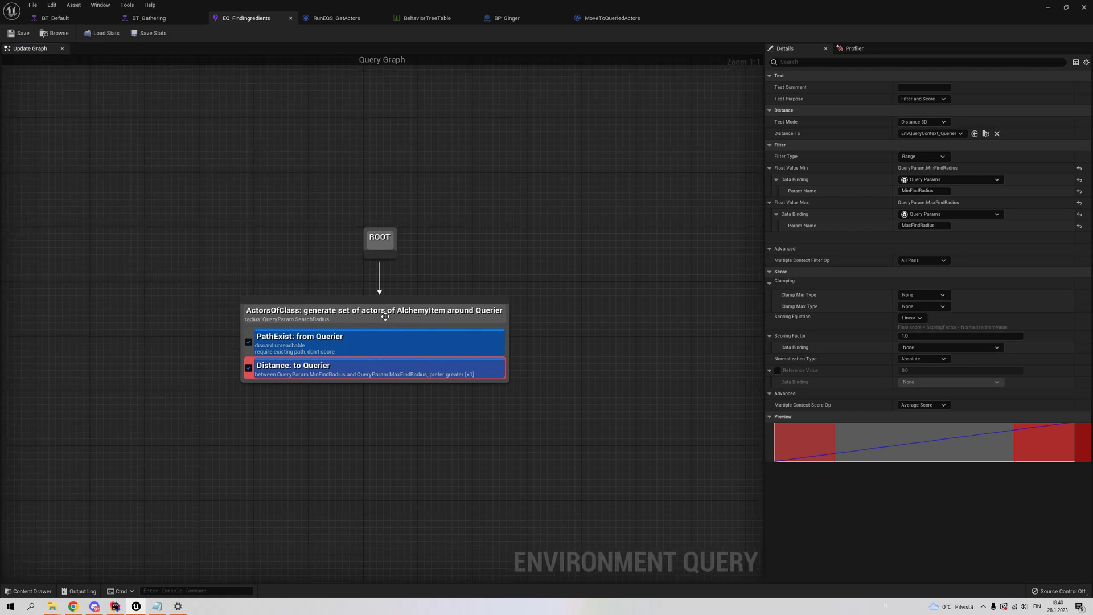
left_click(290, 317)
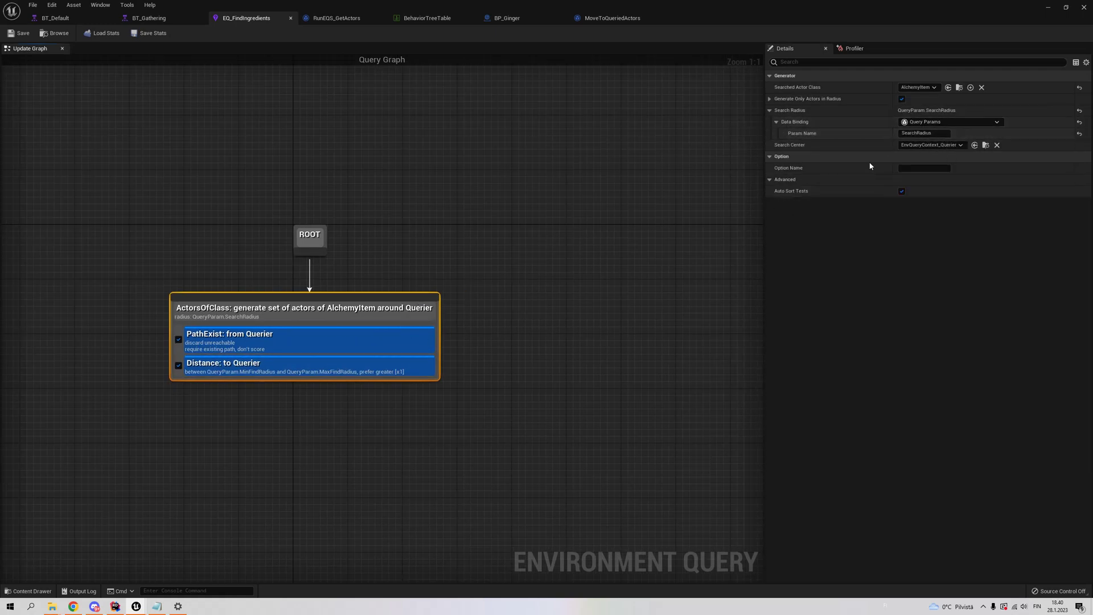
left_click(277, 349)
left_click(281, 369)
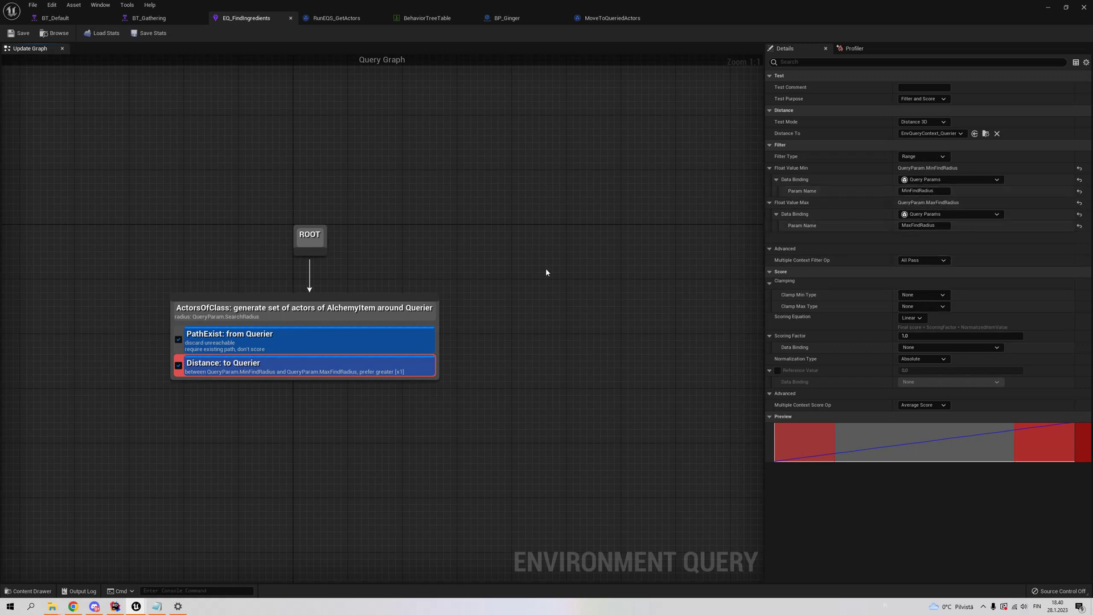
left_click(336, 22)
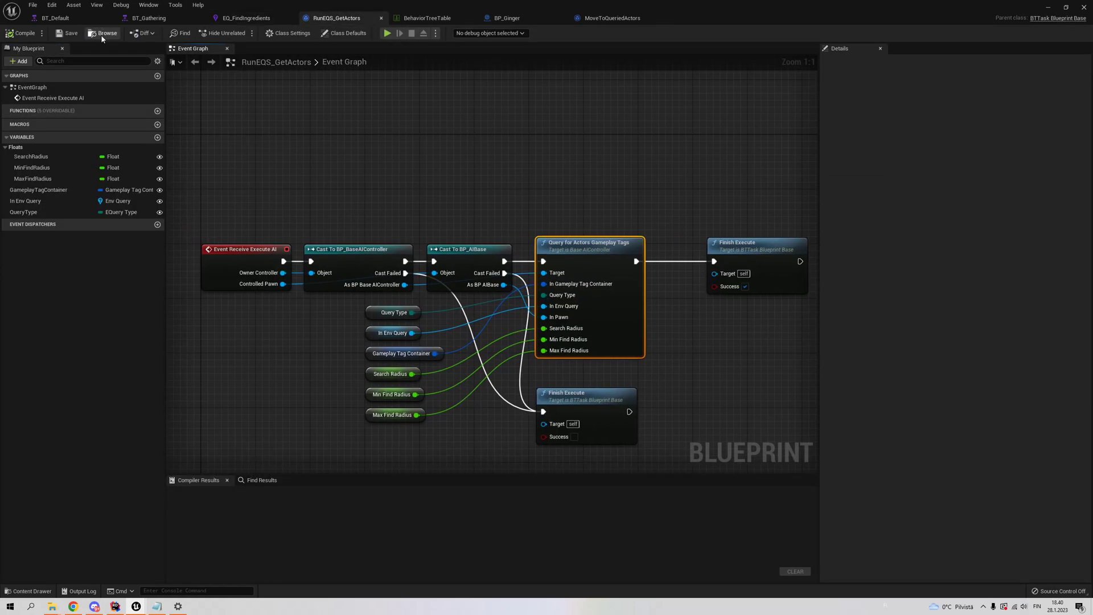
left_click(149, 18)
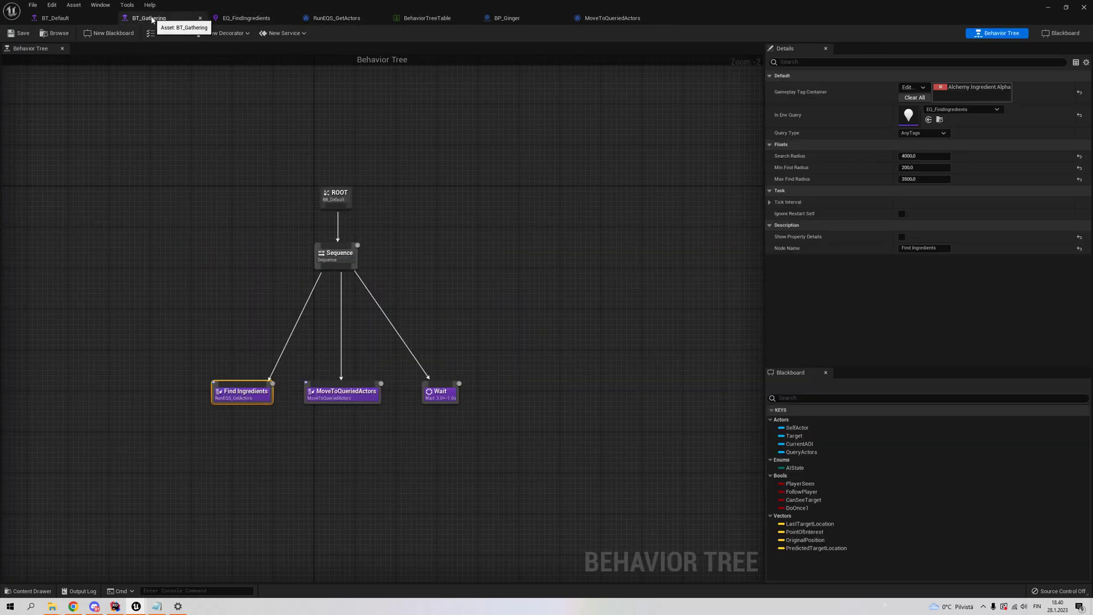
double_click(253, 393)
scroll(455, 163, "down", 1)
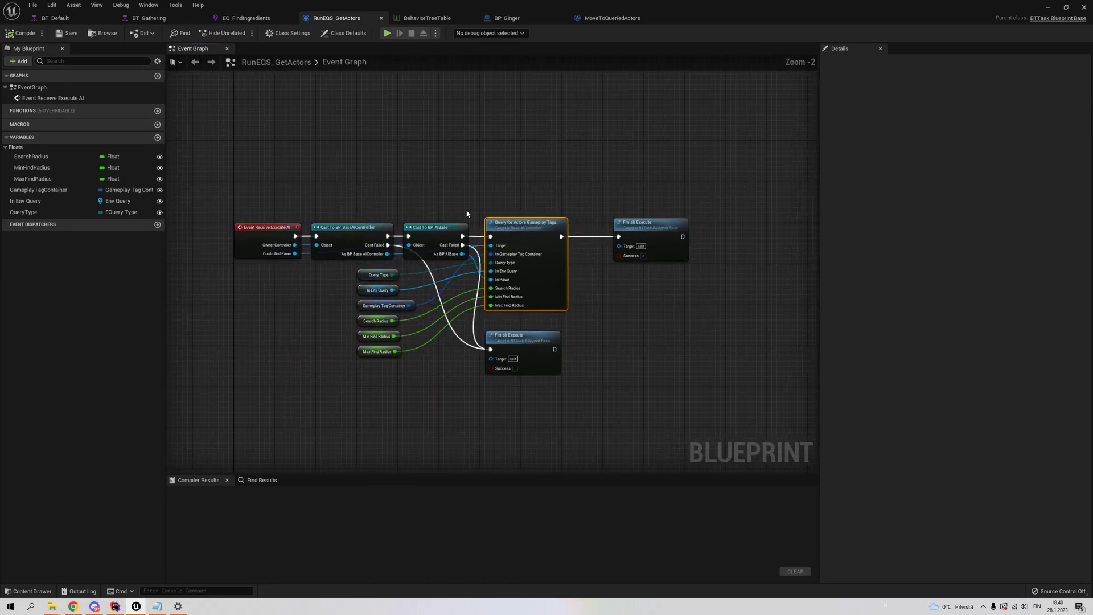
scroll(484, 178, "down", 1)
scroll(430, 189, "up", 1)
scroll(466, 334, "up", 1)
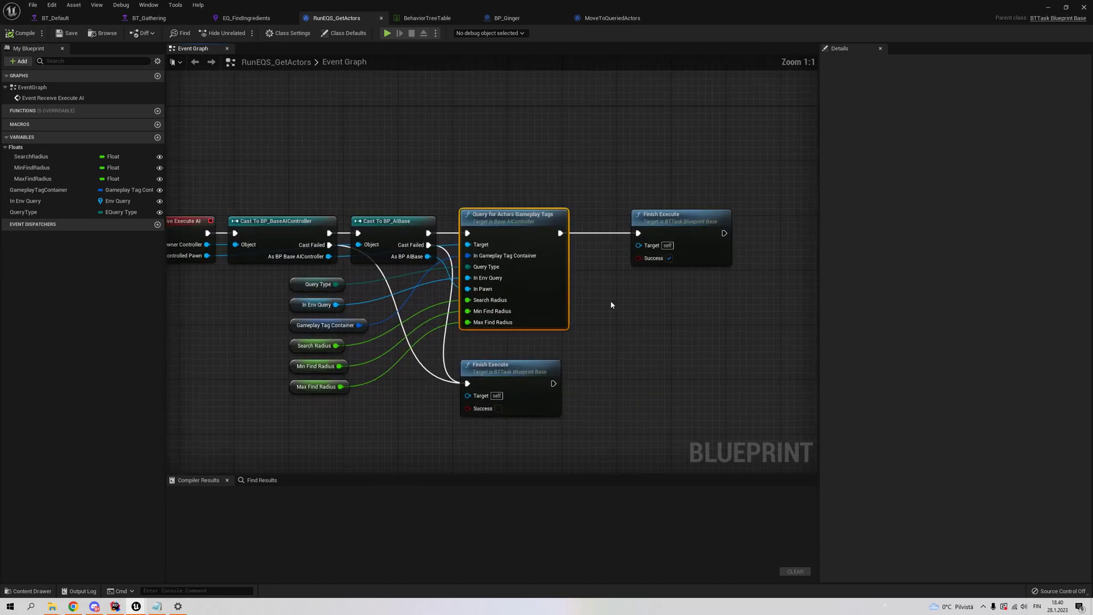
right_click(610, 300)
left_click(573, 296)
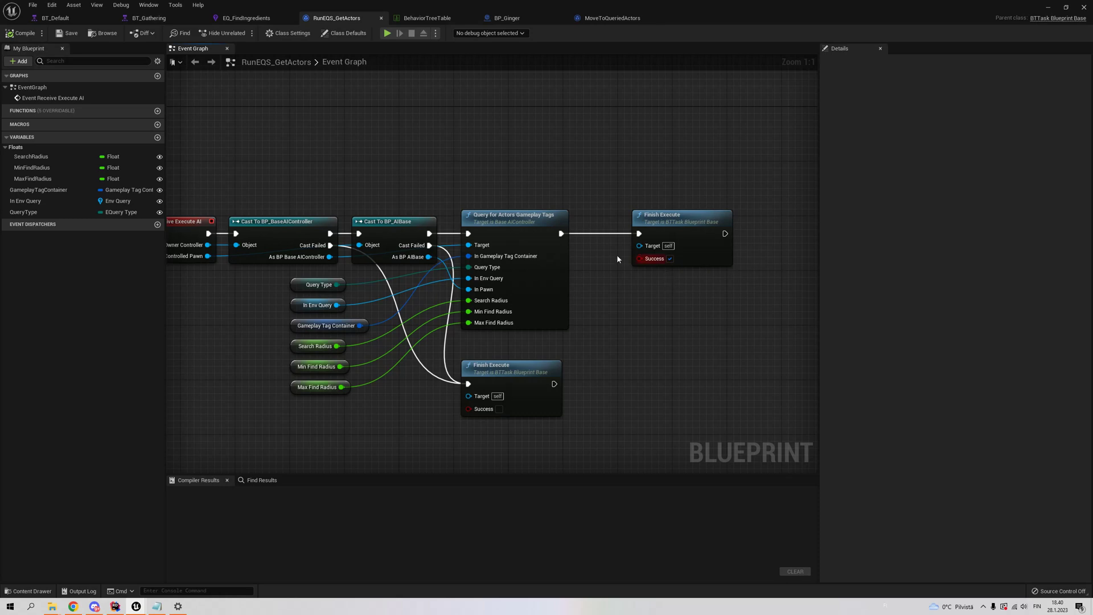
mouse_move(115, 606)
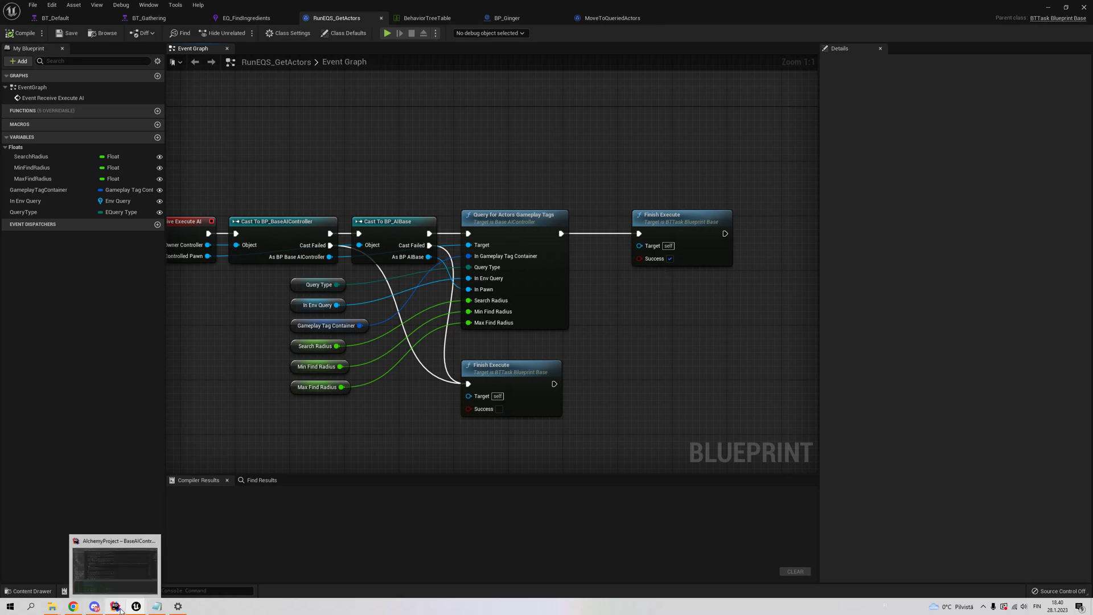
left_click(127, 569)
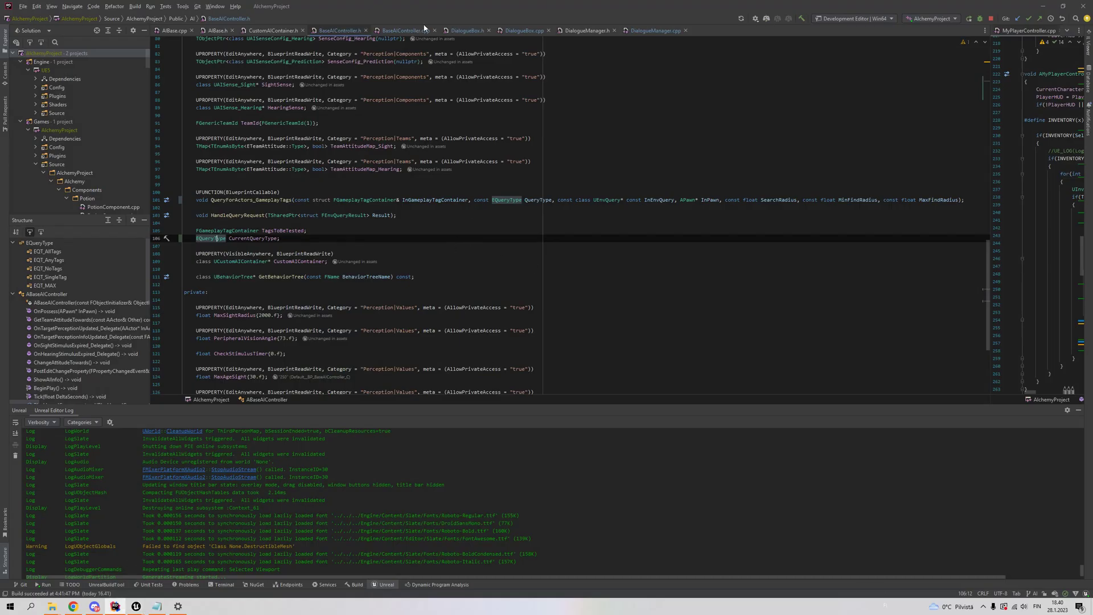
left_click(402, 30)
scroll(434, 305, "up", 5)
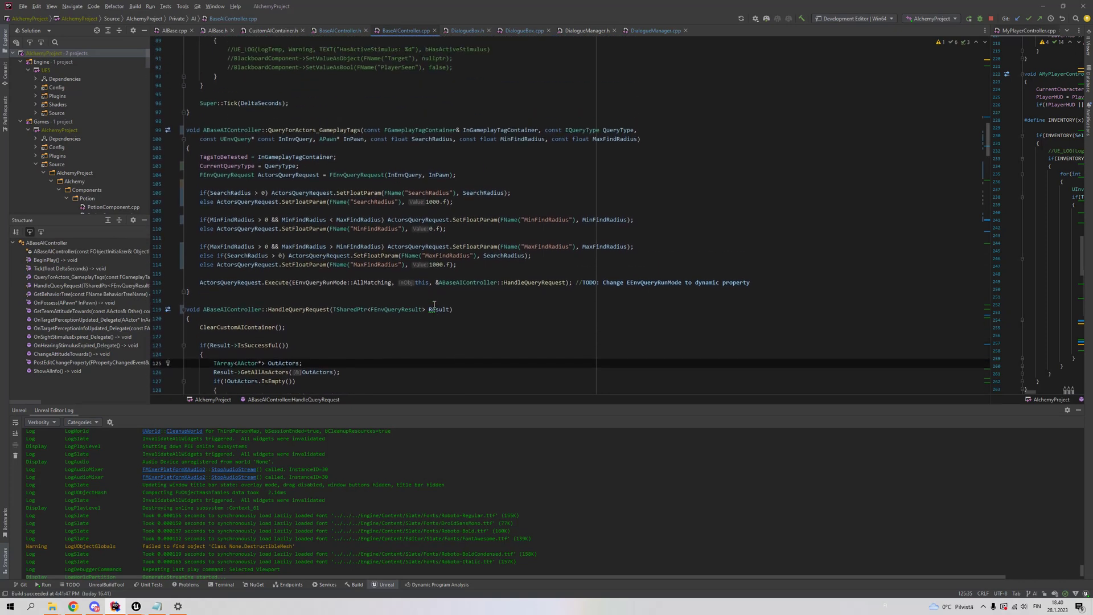
left_click(505, 136)
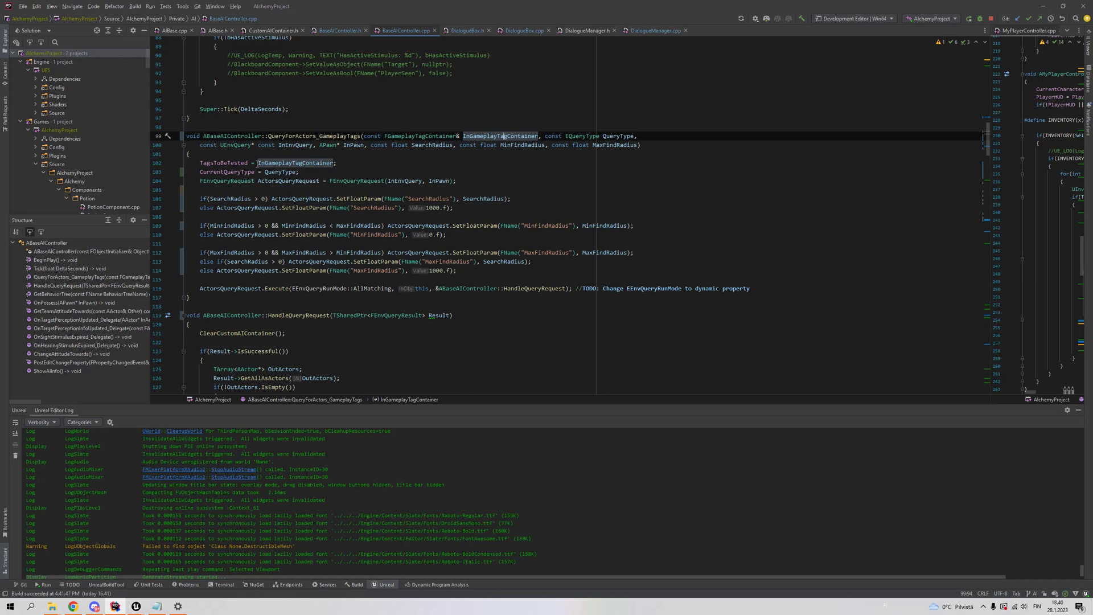
left_click_drag(257, 163, 335, 163)
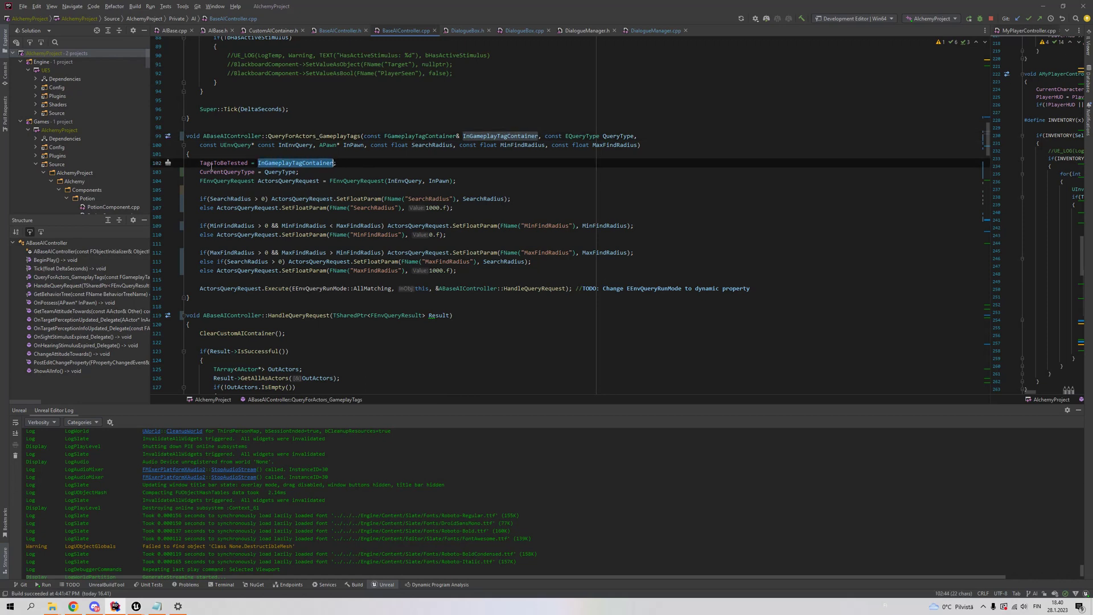
left_click(224, 172)
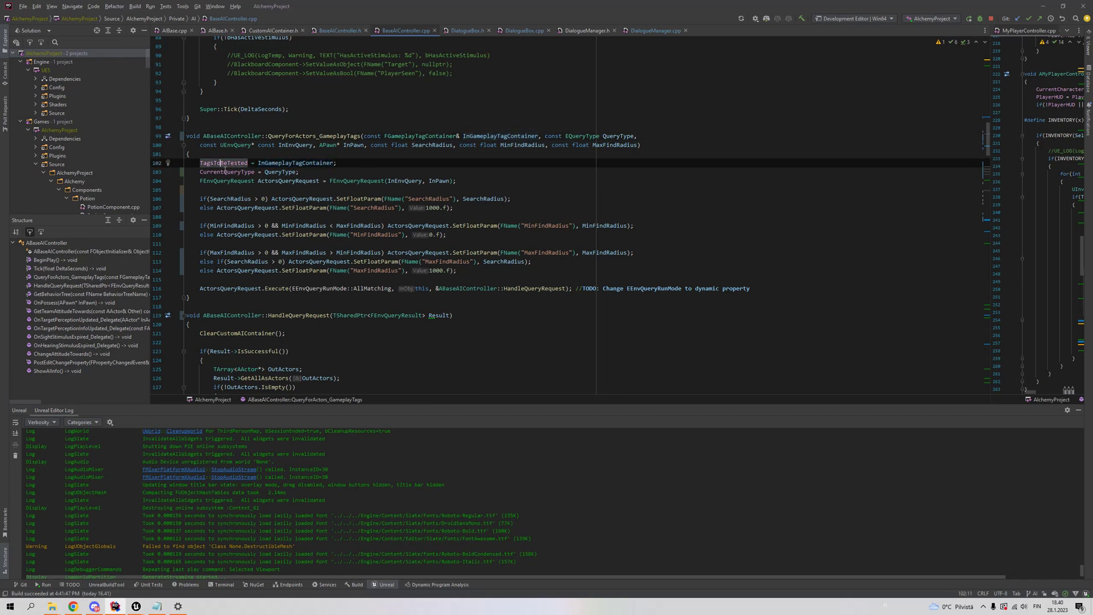
left_click(276, 181)
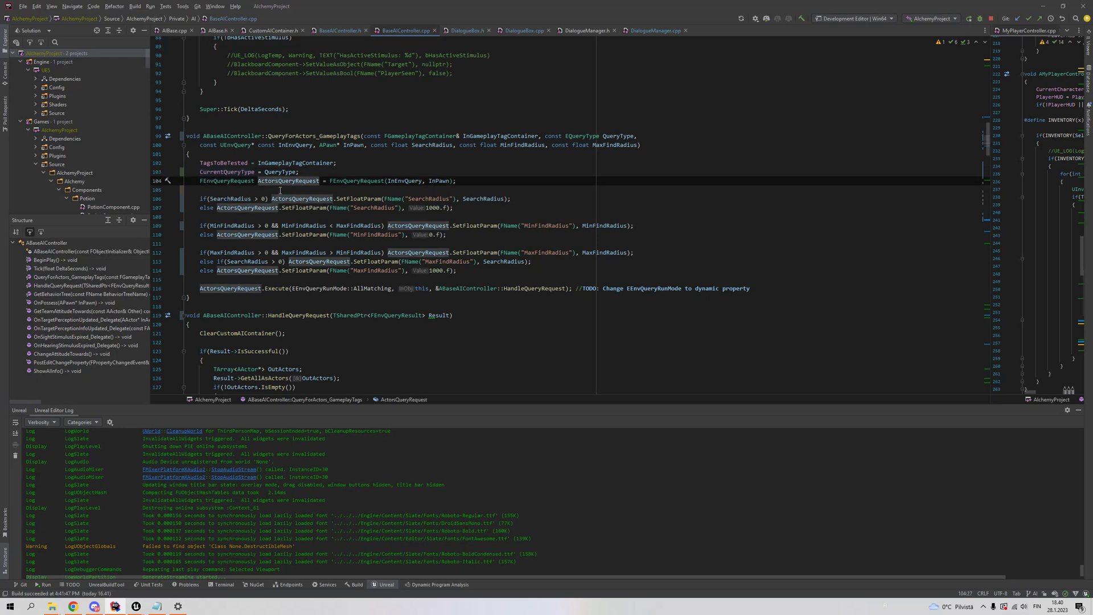
left_click(412, 182)
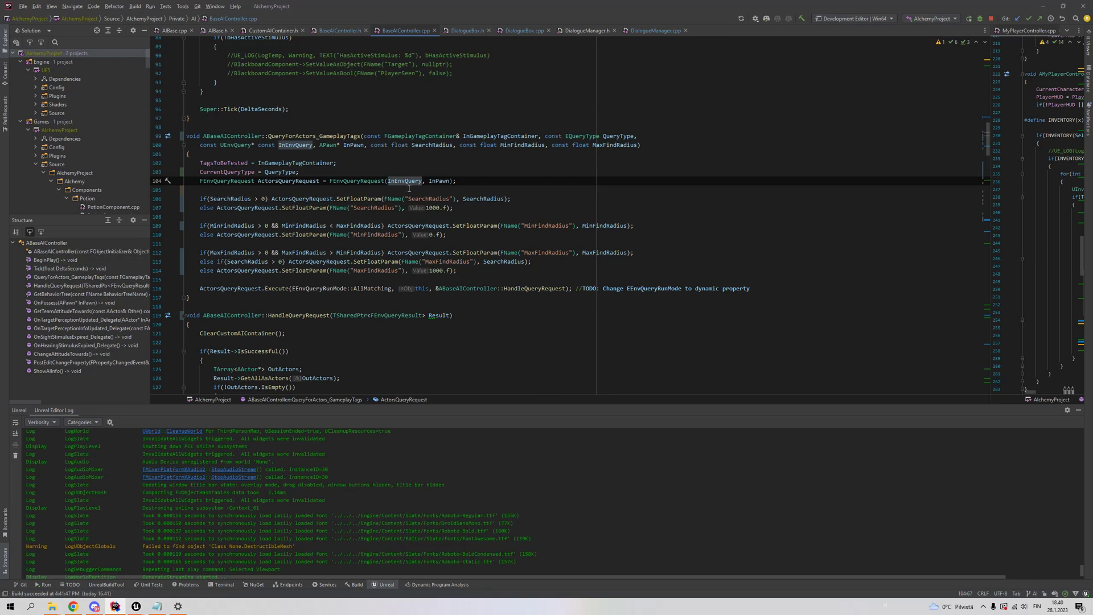
left_click(434, 183)
key("End")
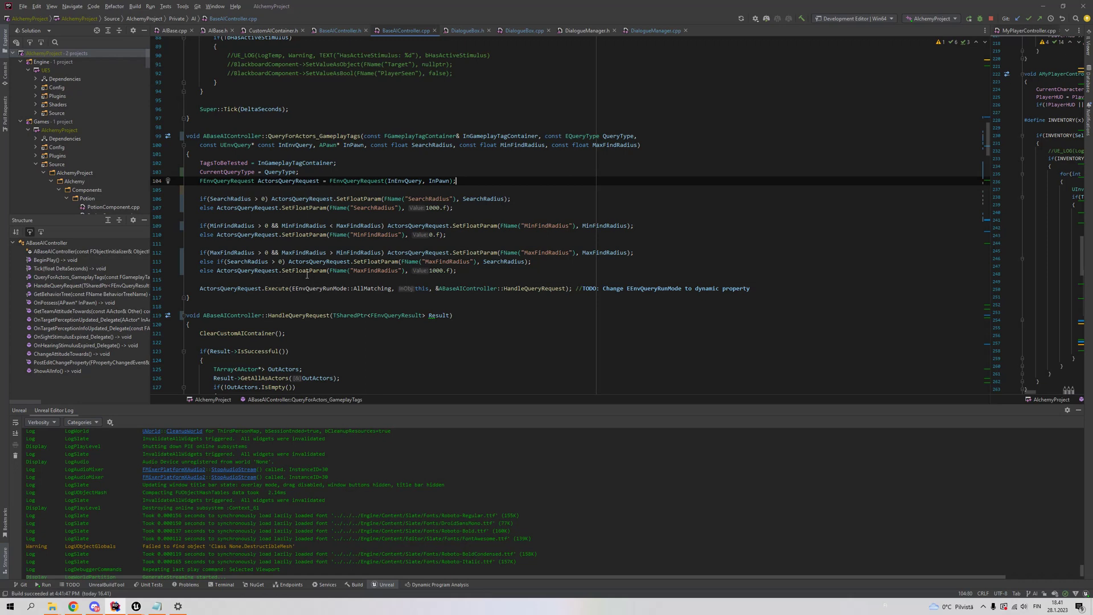
scroll(250, 300, "down", 1)
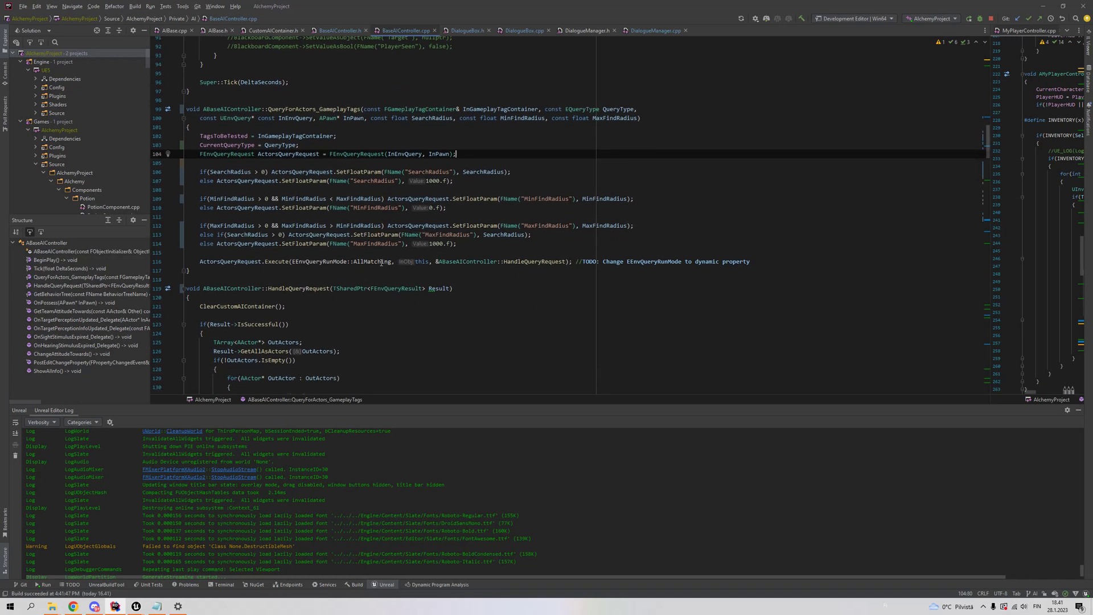
left_click(381, 262)
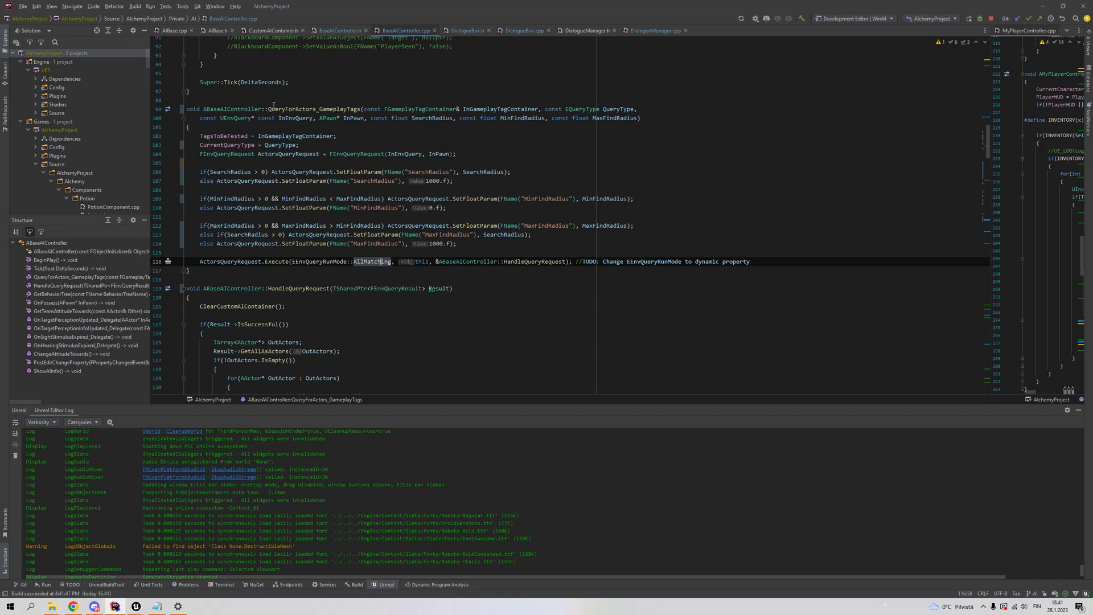
left_click_drag(297, 109, 313, 108)
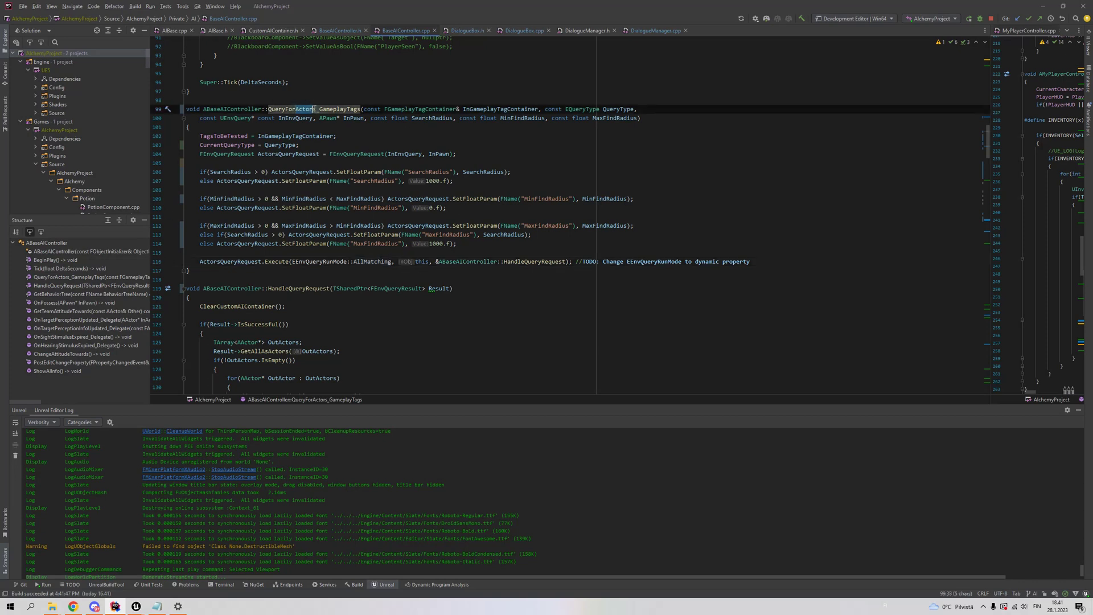
left_click(447, 322)
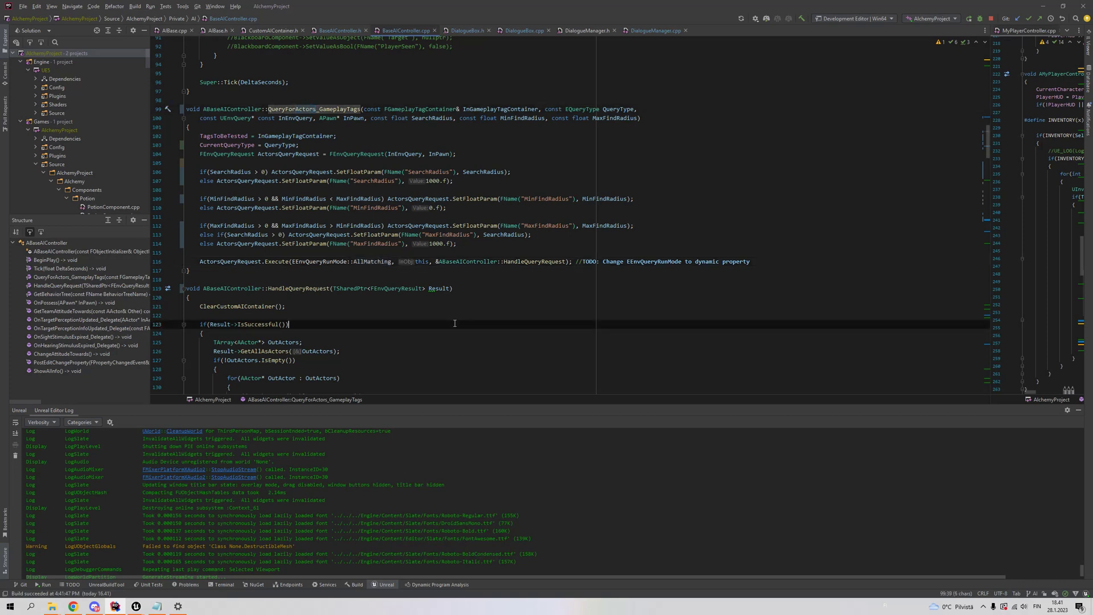
left_click(530, 261)
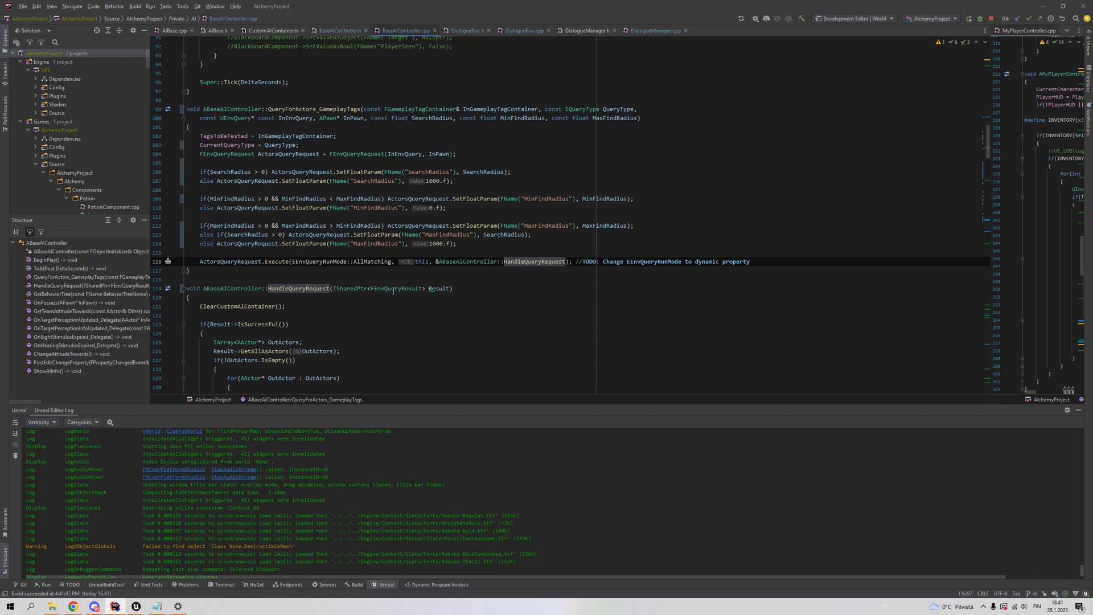
scroll(473, 302, "down", 3)
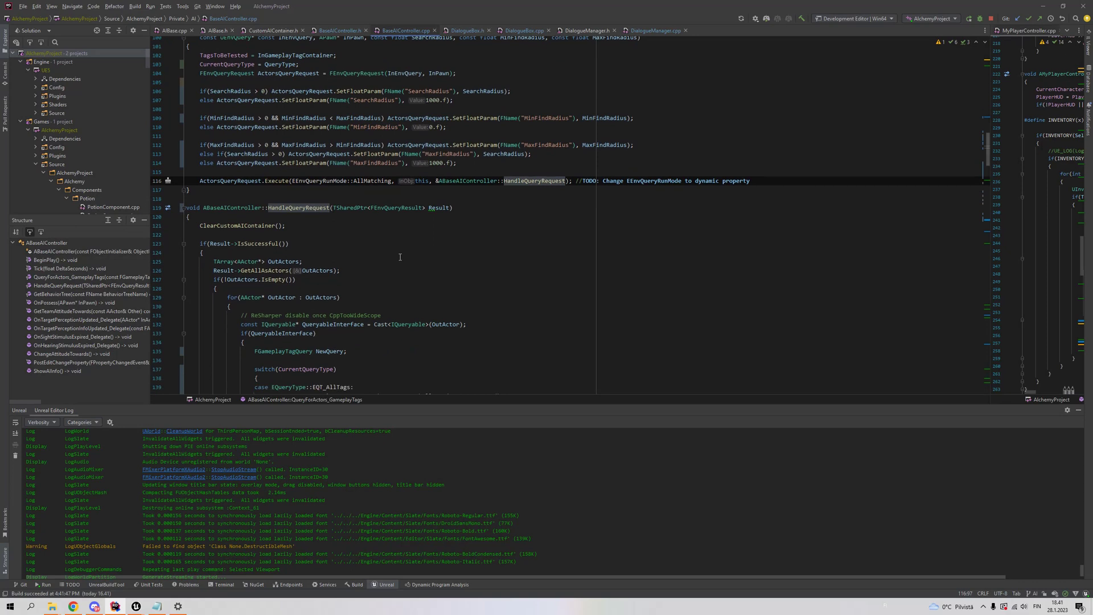
left_click_drag(295, 227, 199, 226)
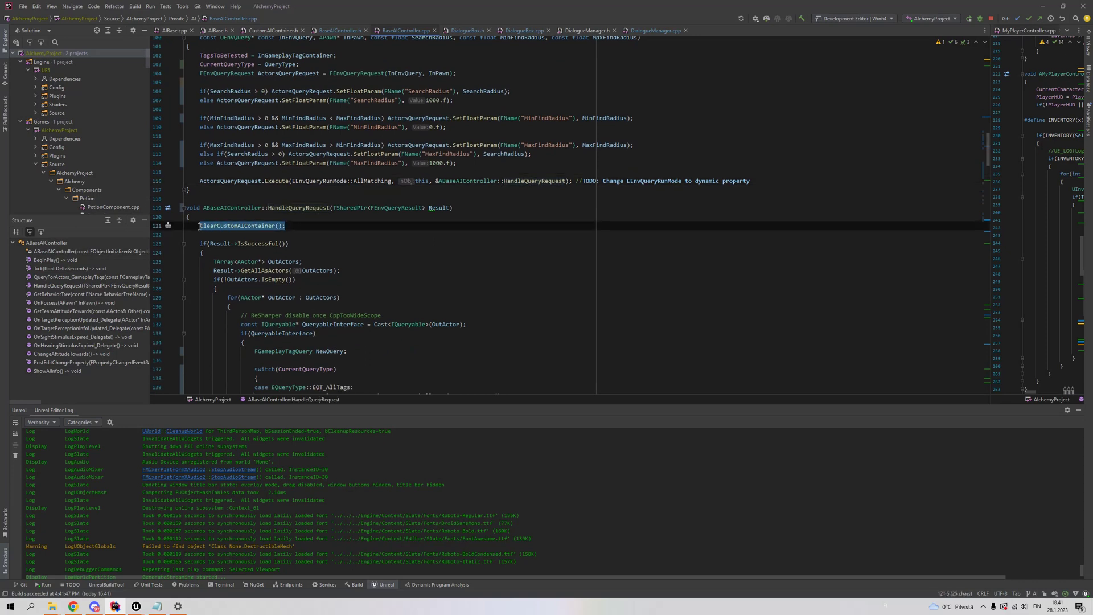
key("End")
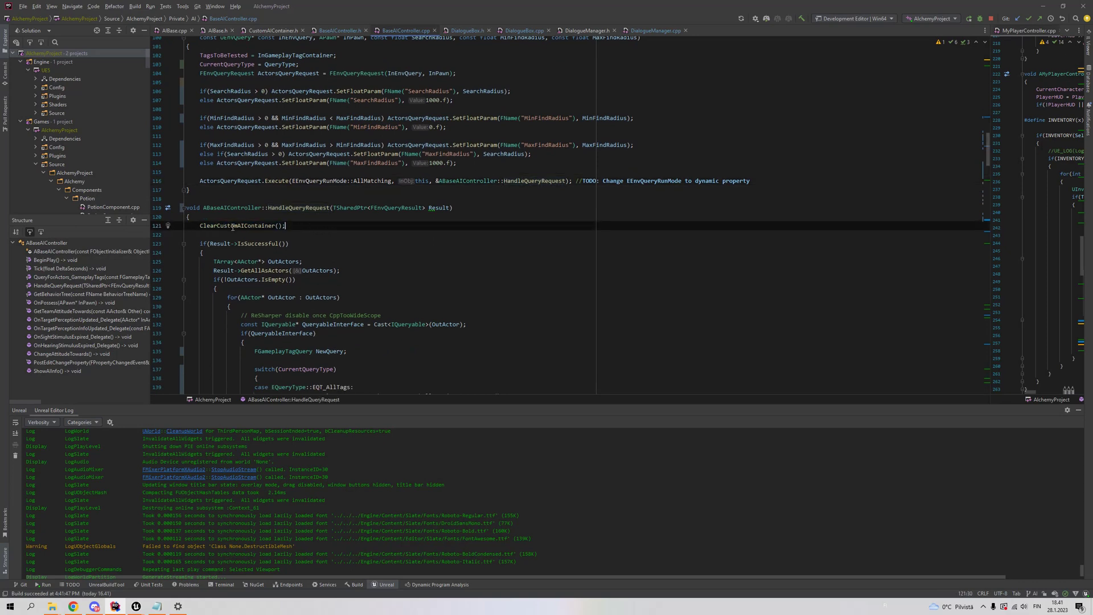
mouse_move(248, 226)
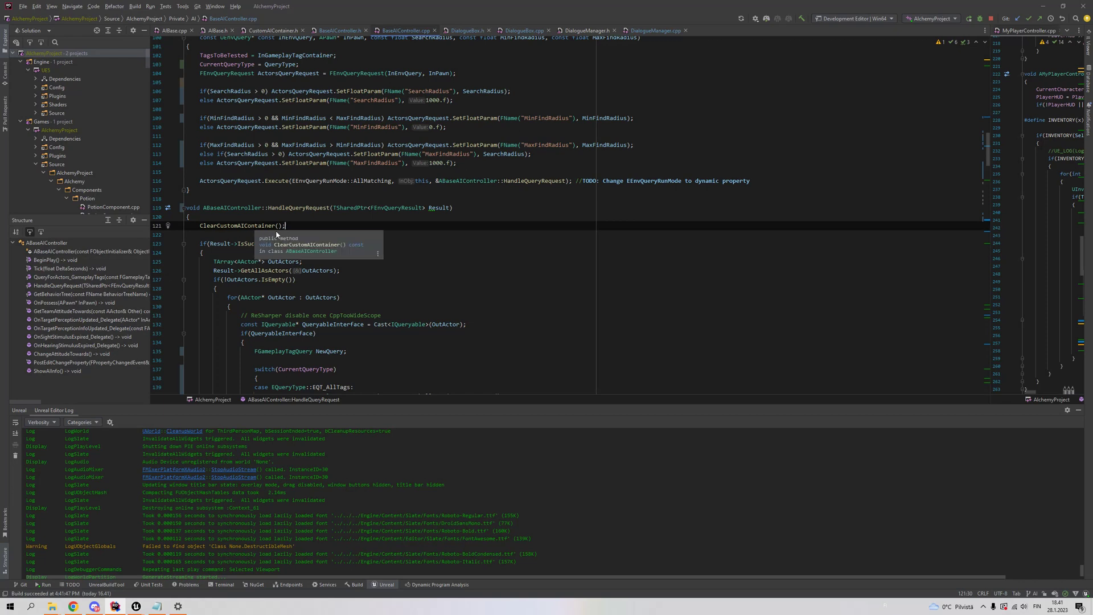
left_click(271, 31)
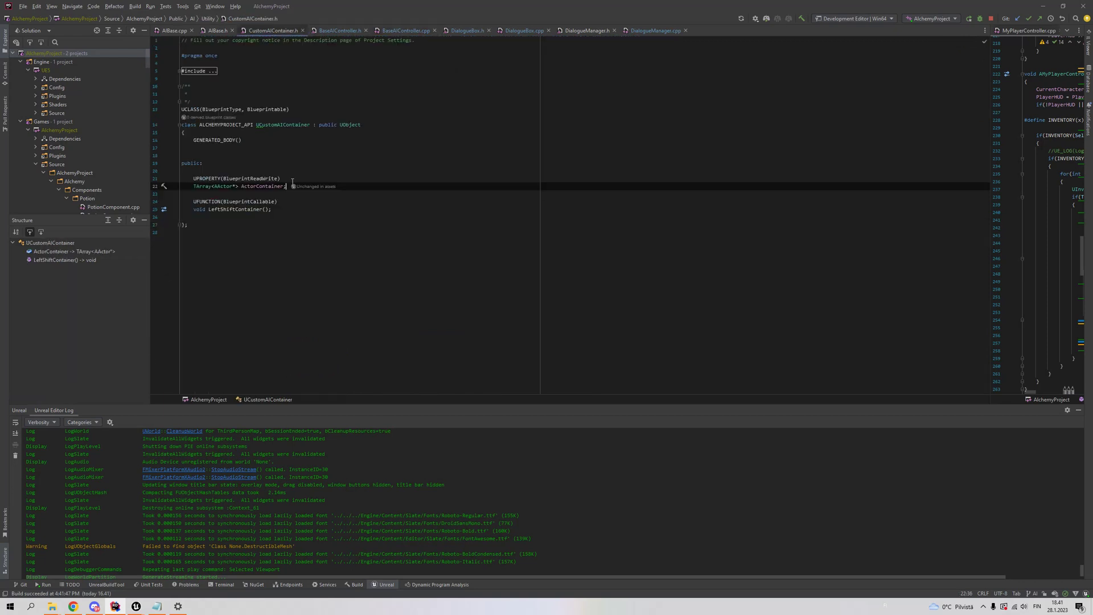
double_click(241, 189)
key("Escape")
left_click(336, 31)
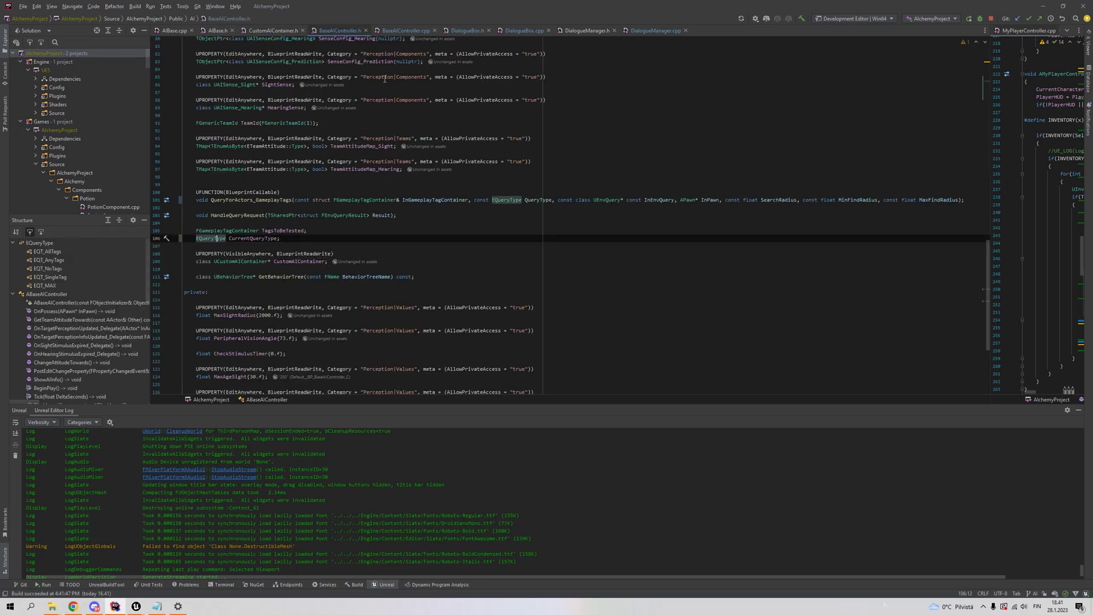
left_click(401, 31)
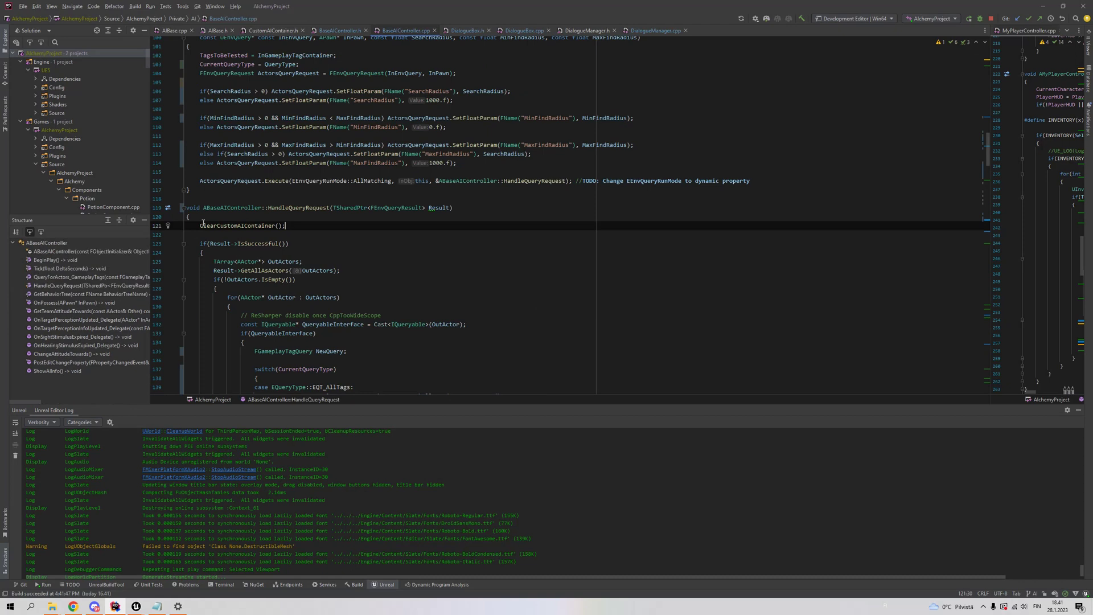
scroll(292, 221, "down", 3)
scroll(306, 189, "down", 2)
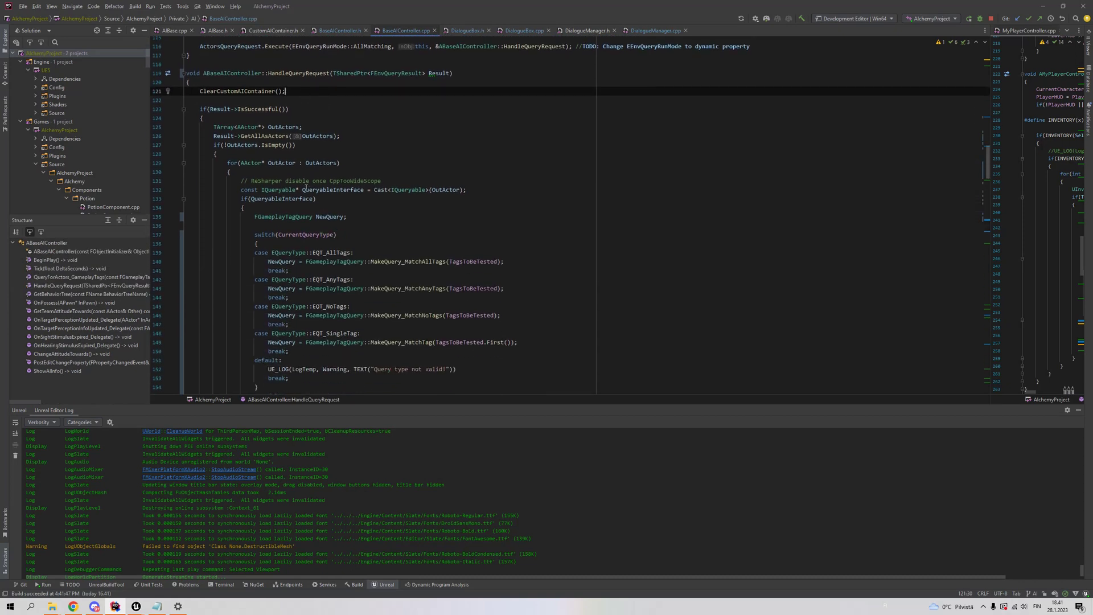
scroll(244, 125, "down", 2)
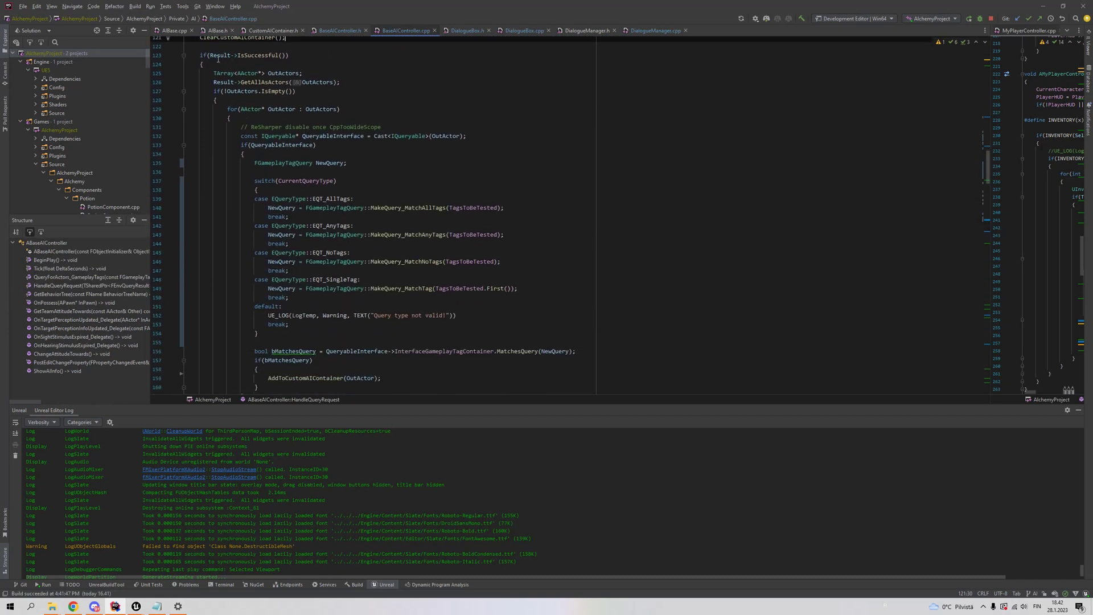
scroll(274, 103, "down", 1)
scroll(342, 76, "up", 1)
scroll(321, 100, "up", 1)
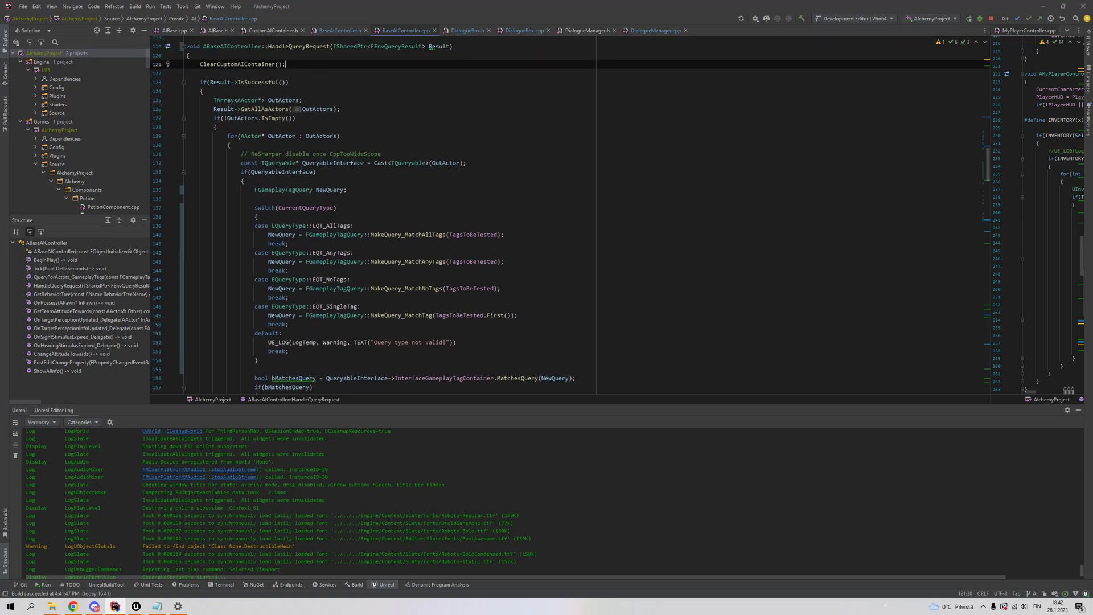
left_click(321, 110)
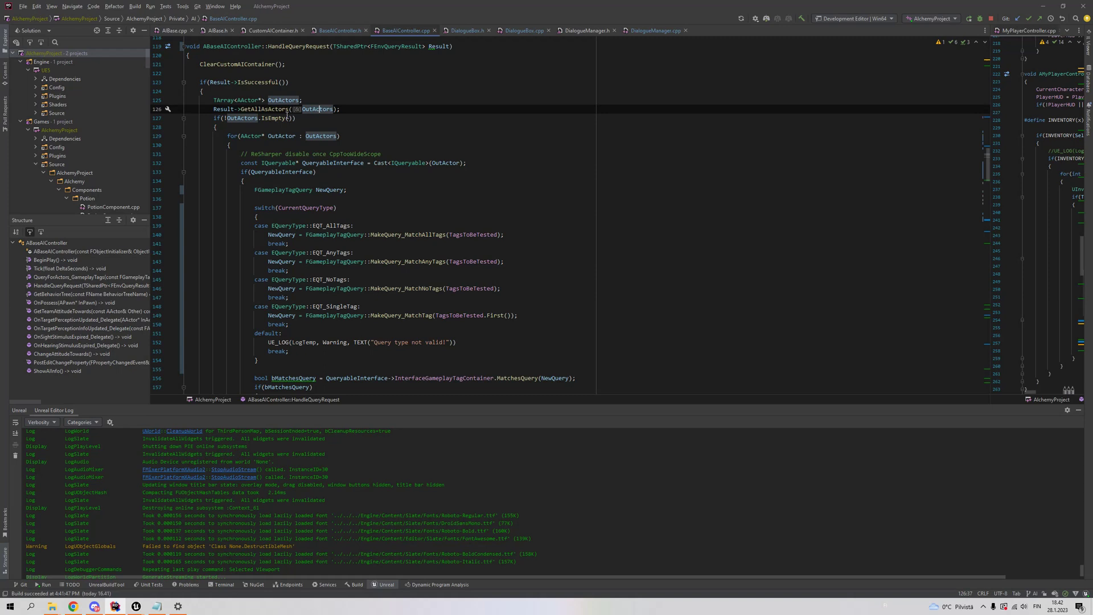
scroll(308, 94, "down", 1)
scroll(293, 77, "down", 1)
scroll(304, 77, "down", 1)
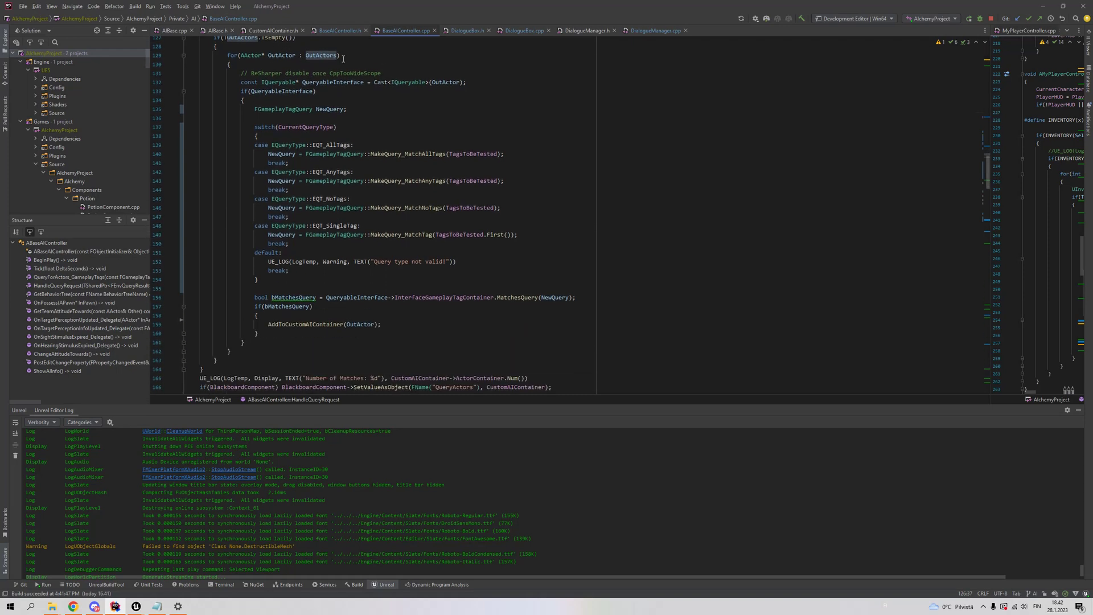
scroll(313, 86, "up", 1)
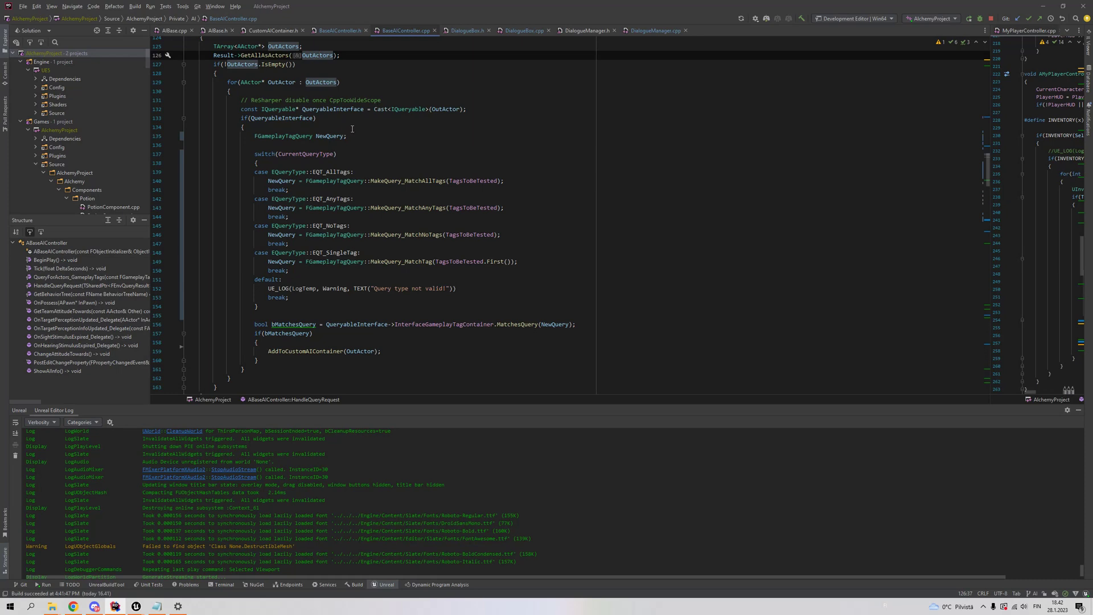
left_click(447, 110)
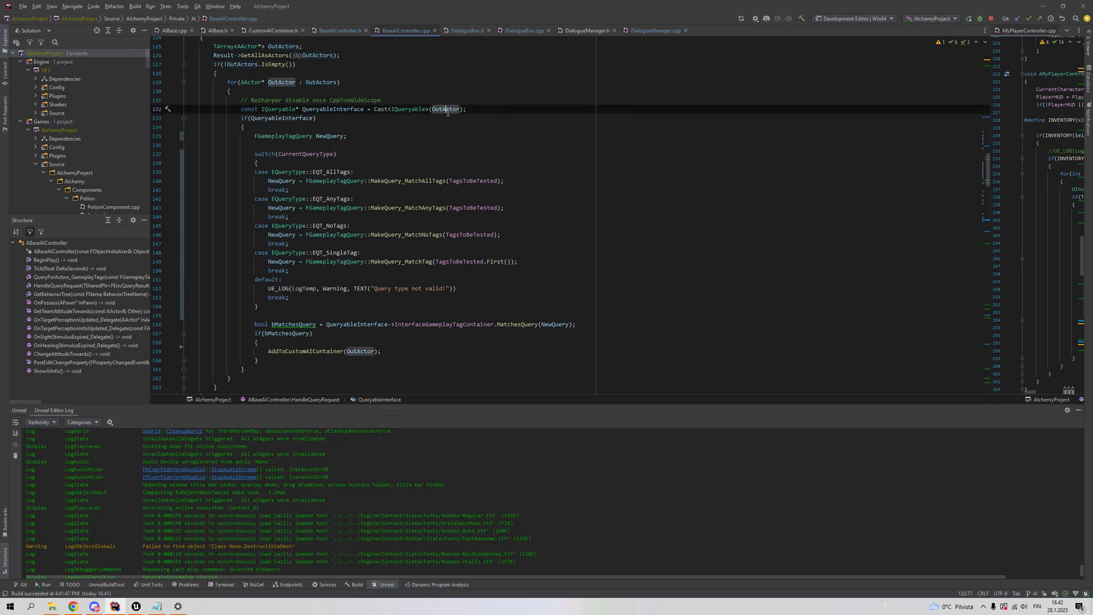
left_click(405, 110)
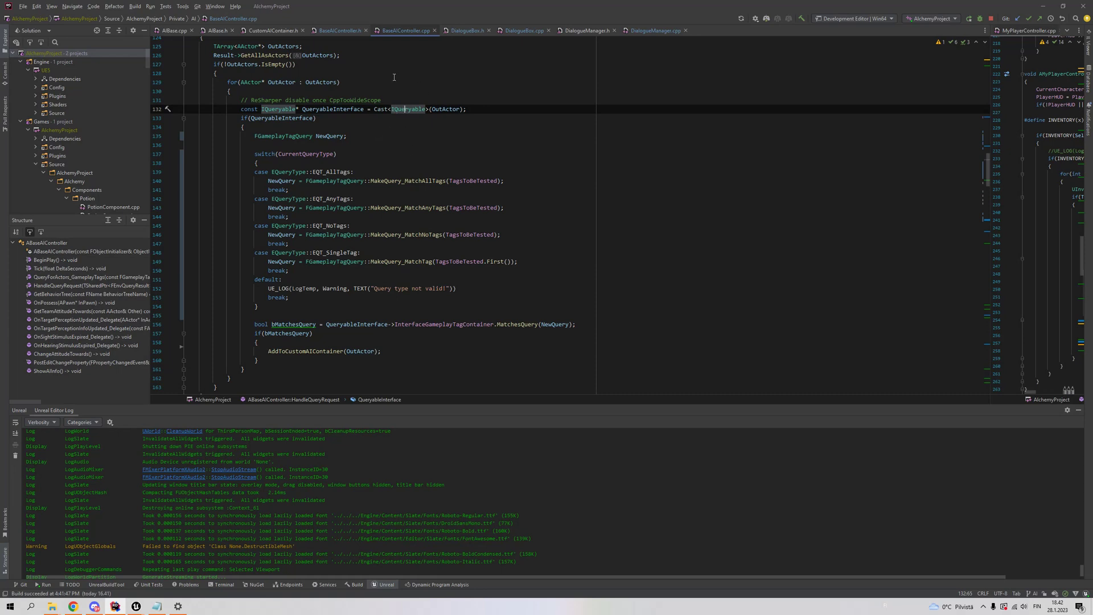
scroll(339, 126, "down", 1)
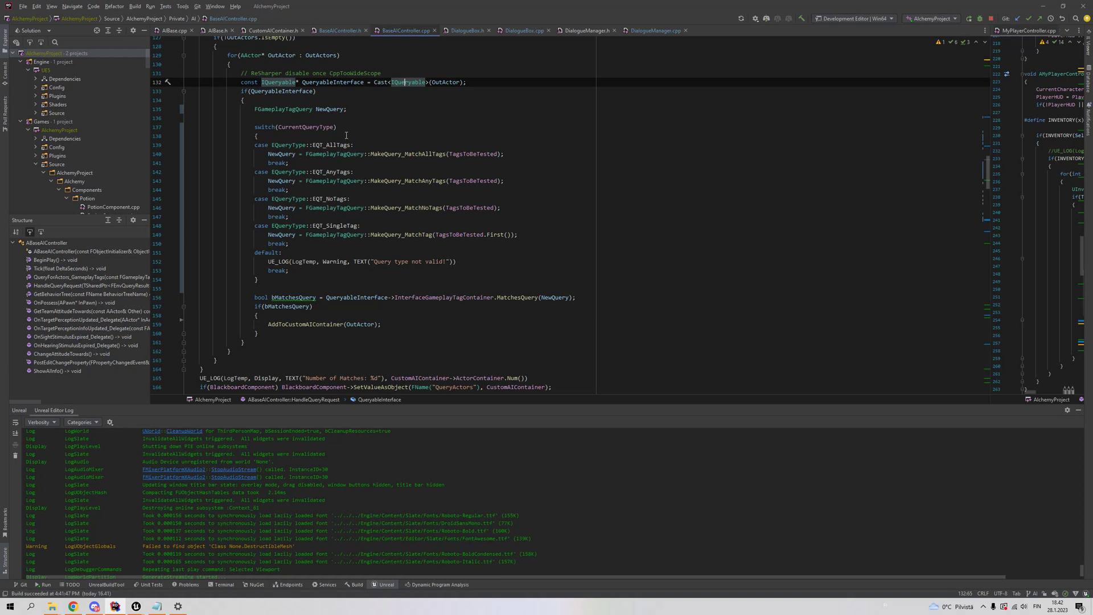
left_click(331, 110)
left_click_drag(263, 110, 316, 110)
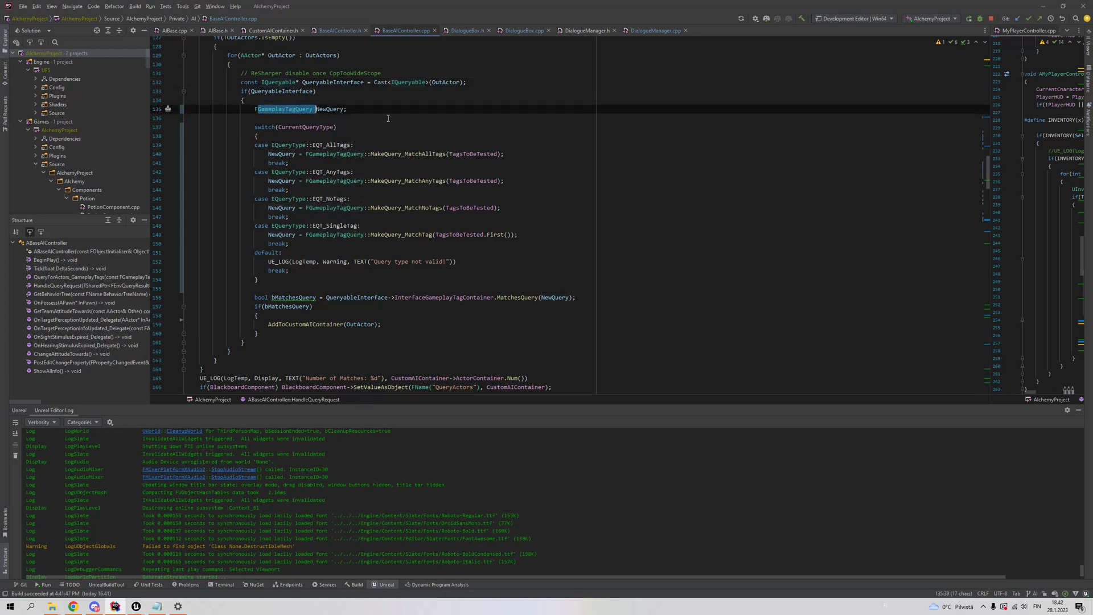
key("End")
scroll(389, 131, "down", 2)
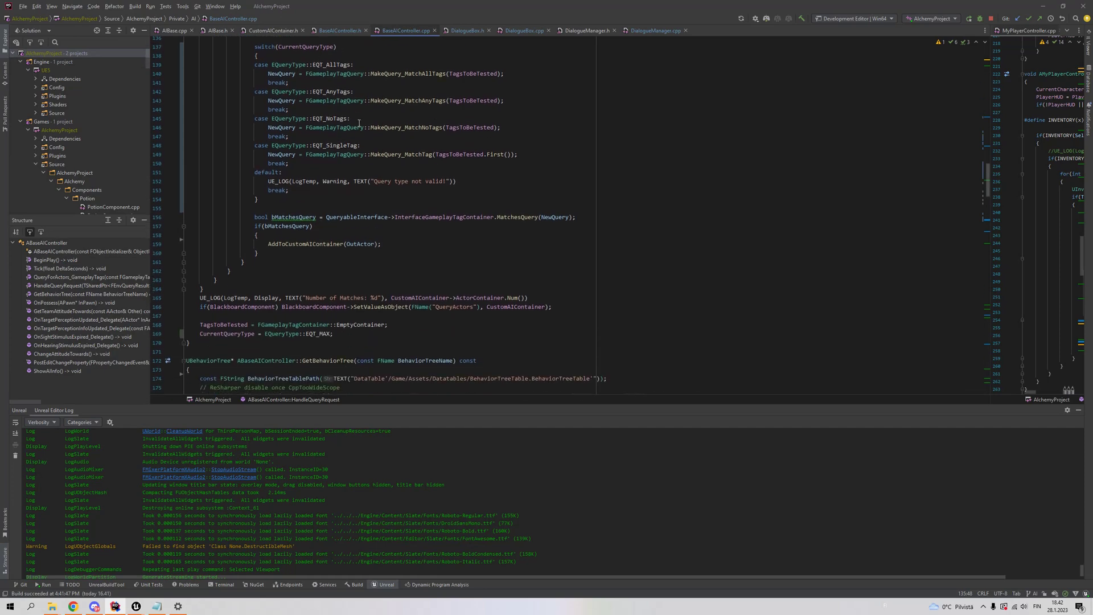
left_click(308, 72)
scroll(347, 162, "up", 3)
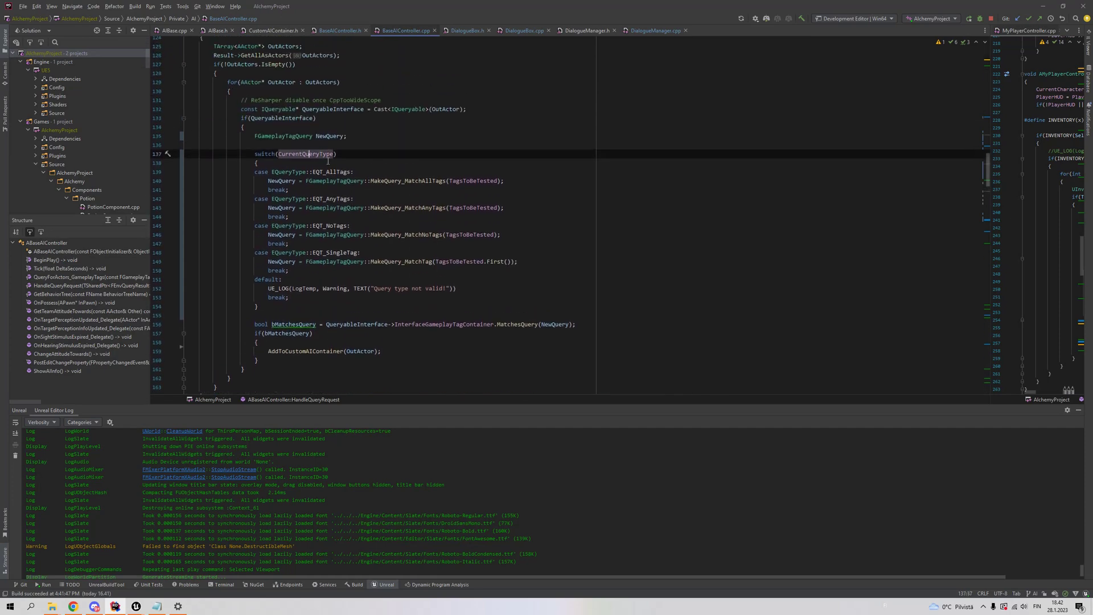
scroll(322, 154, "up", 3)
scroll(408, 208, "up", 6)
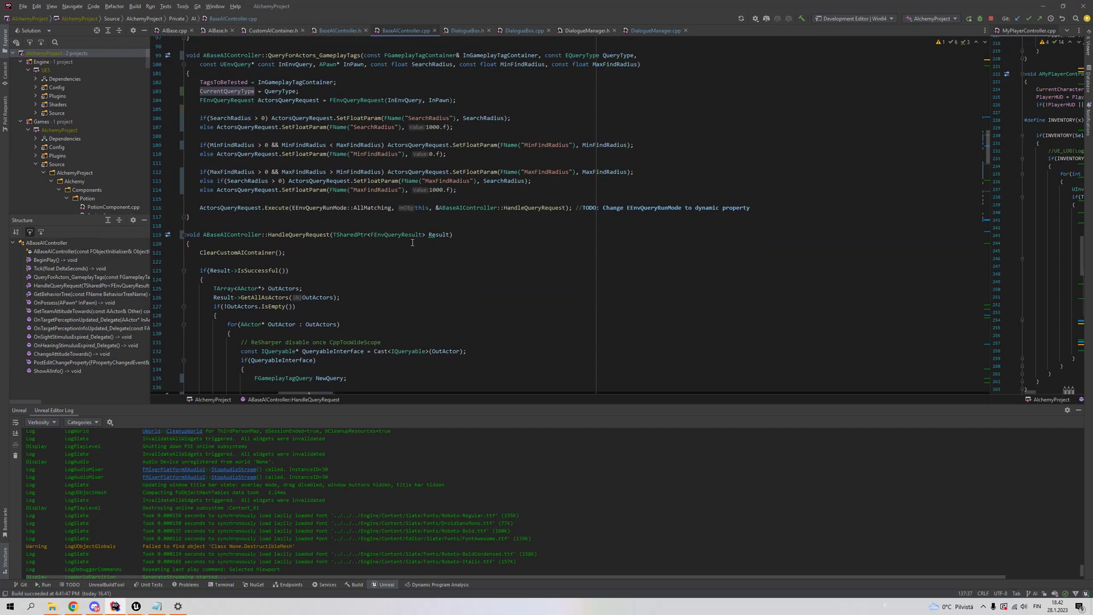
scroll(412, 243, "up", 2)
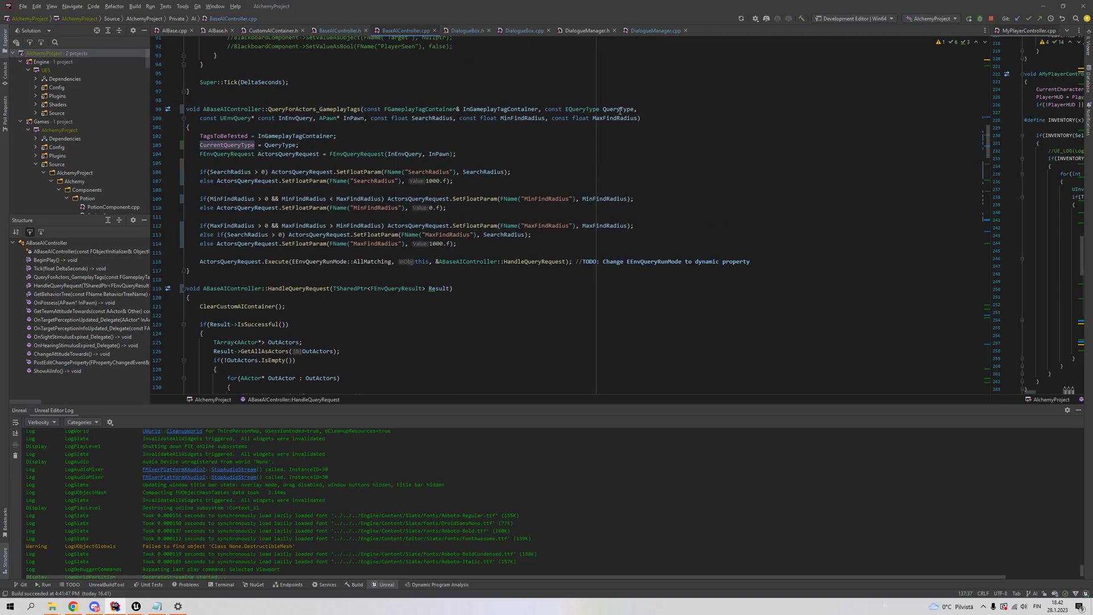
scroll(287, 147, "down", 6)
scroll(313, 145, "down", 4)
scroll(340, 146, "down", 2)
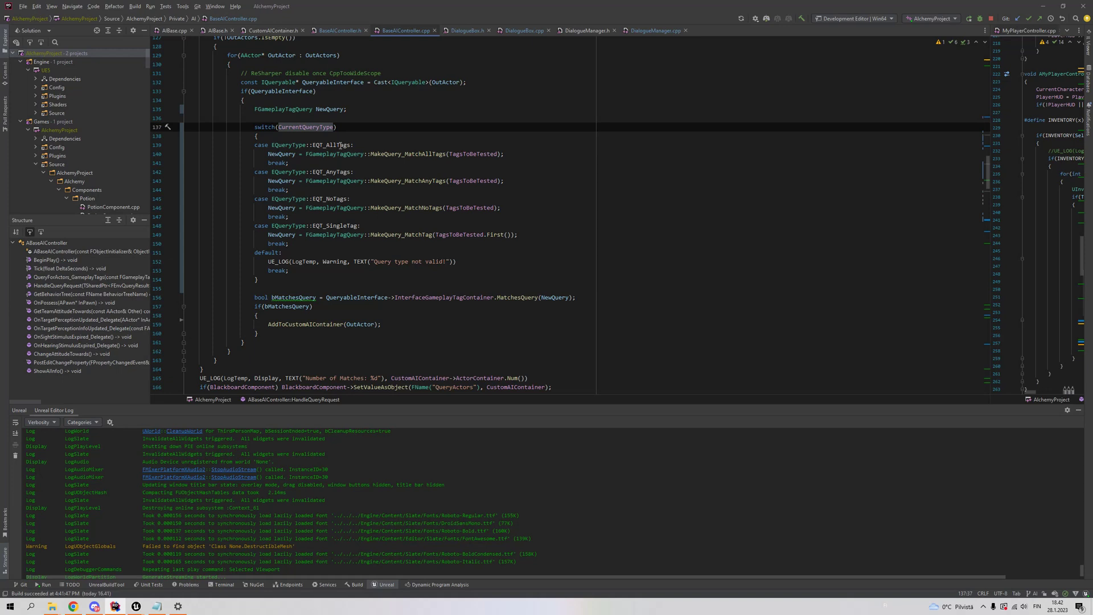
left_click(340, 146)
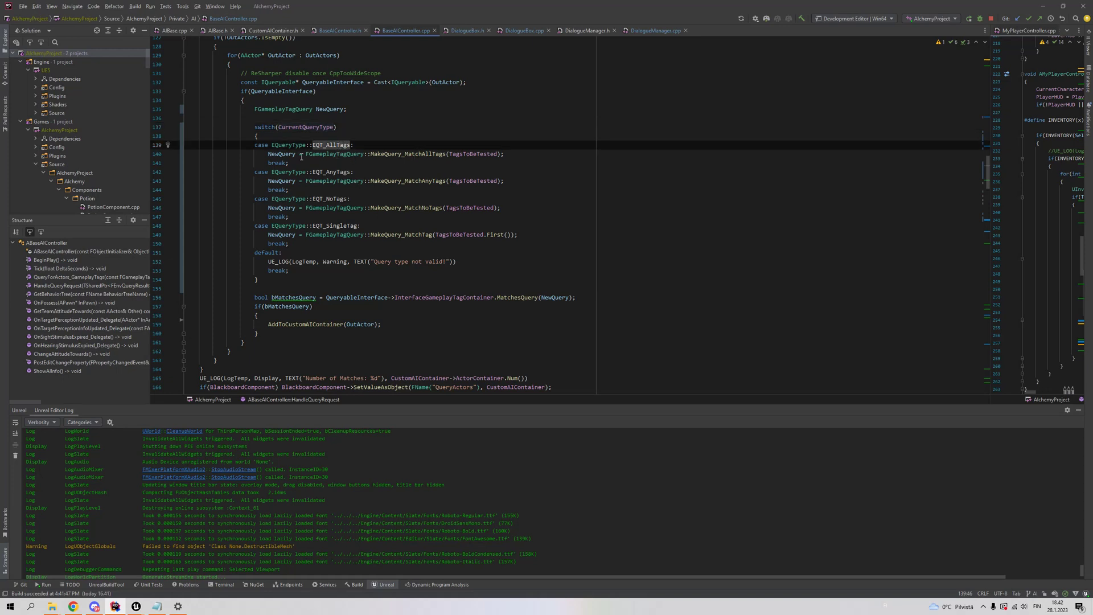
left_click(477, 155)
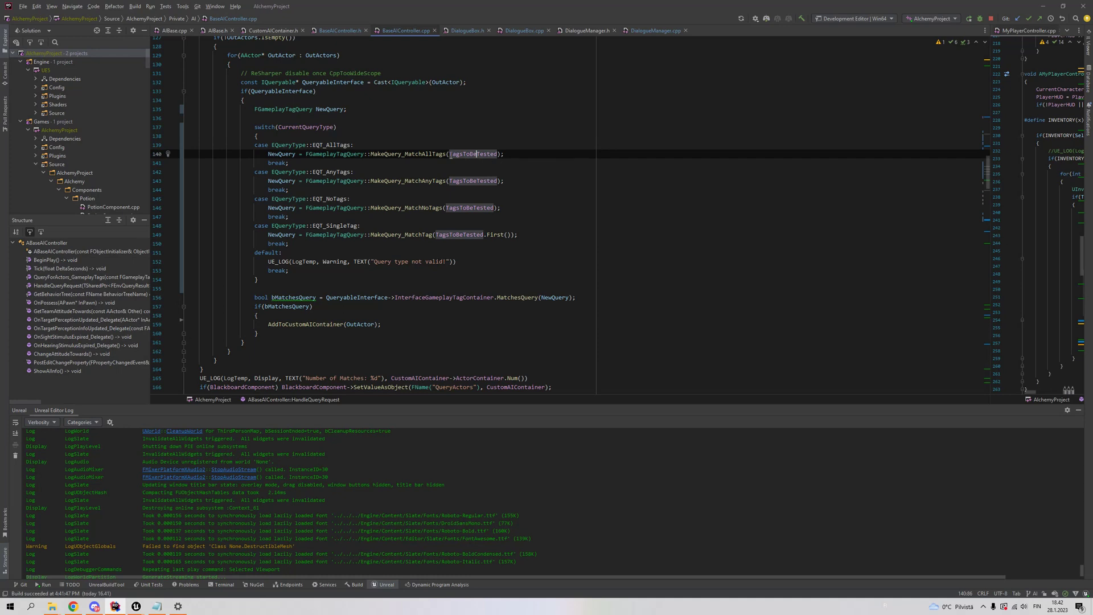
key("Right")
key("Right")
key("Right")
key("Right")
key("Right")
key("Right")
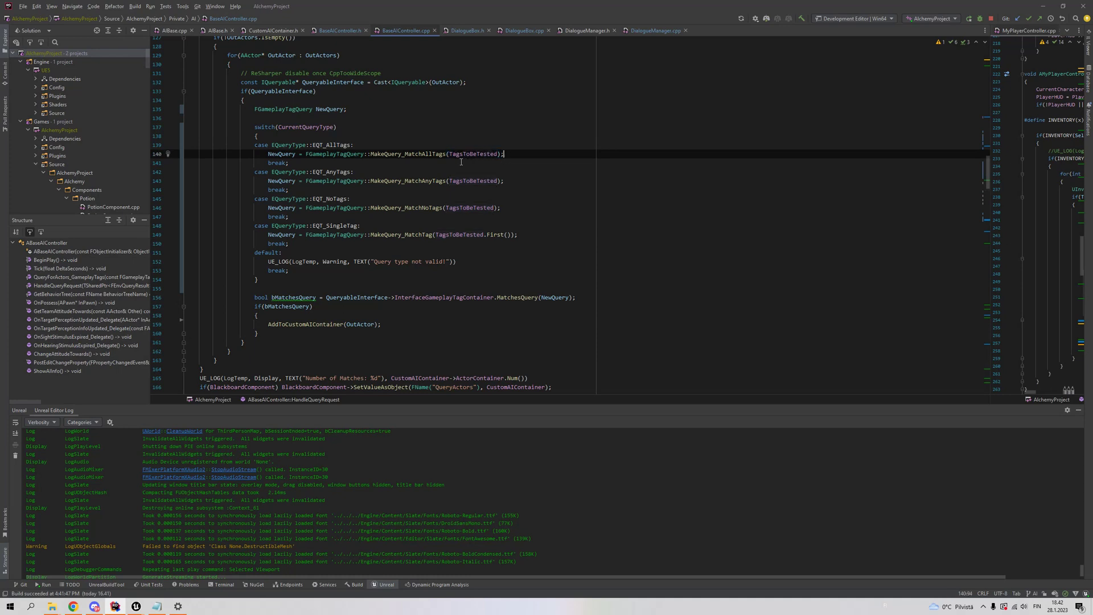
scroll(355, 302, "down", 2)
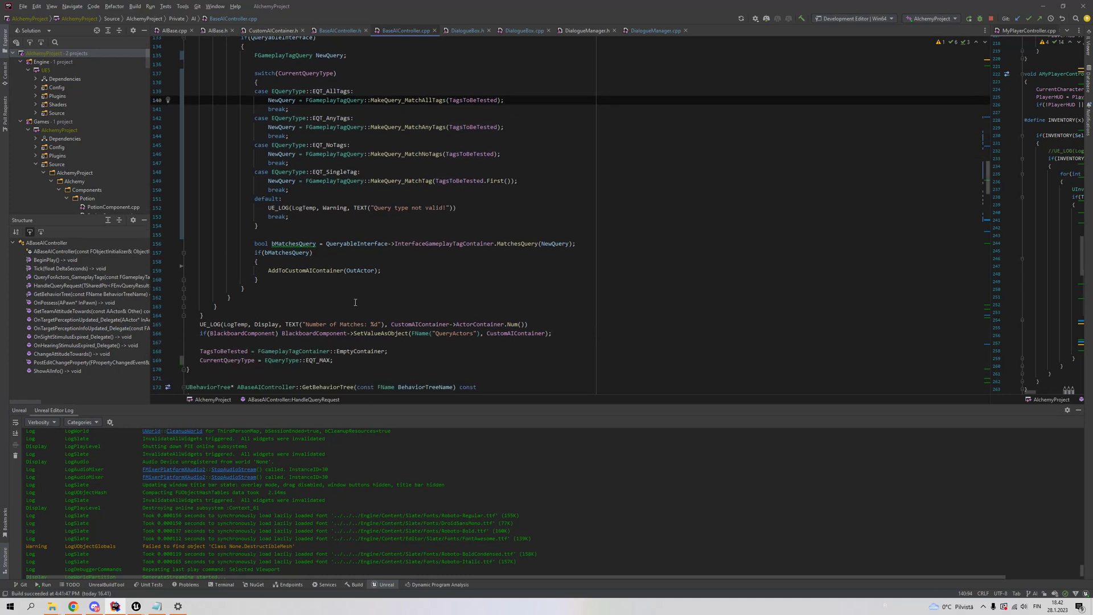
scroll(458, 284, "down", 1)
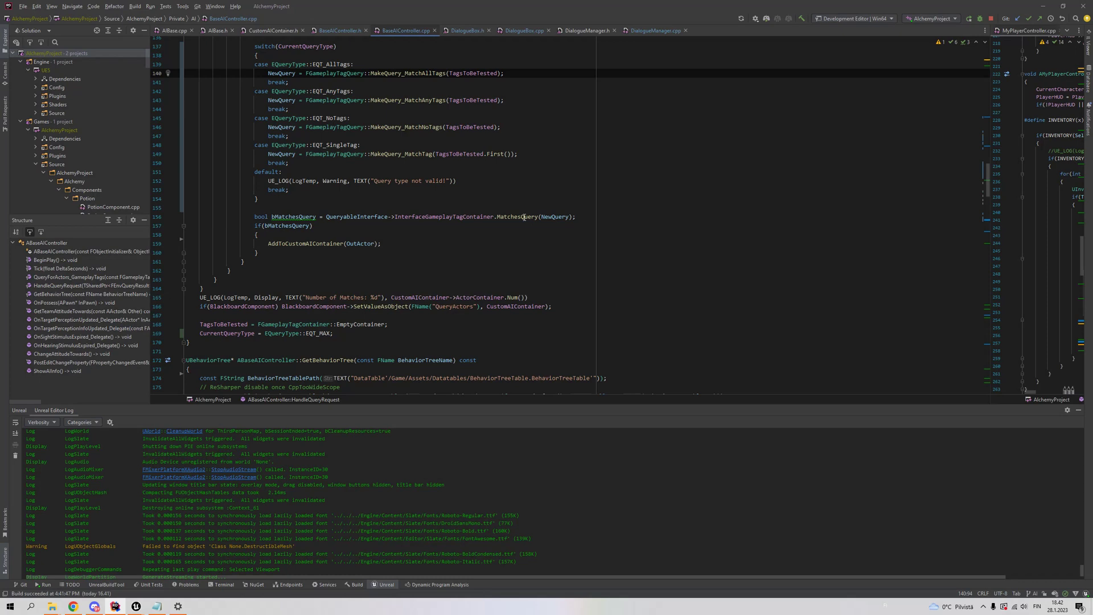
left_click_drag(496, 217, 539, 217)
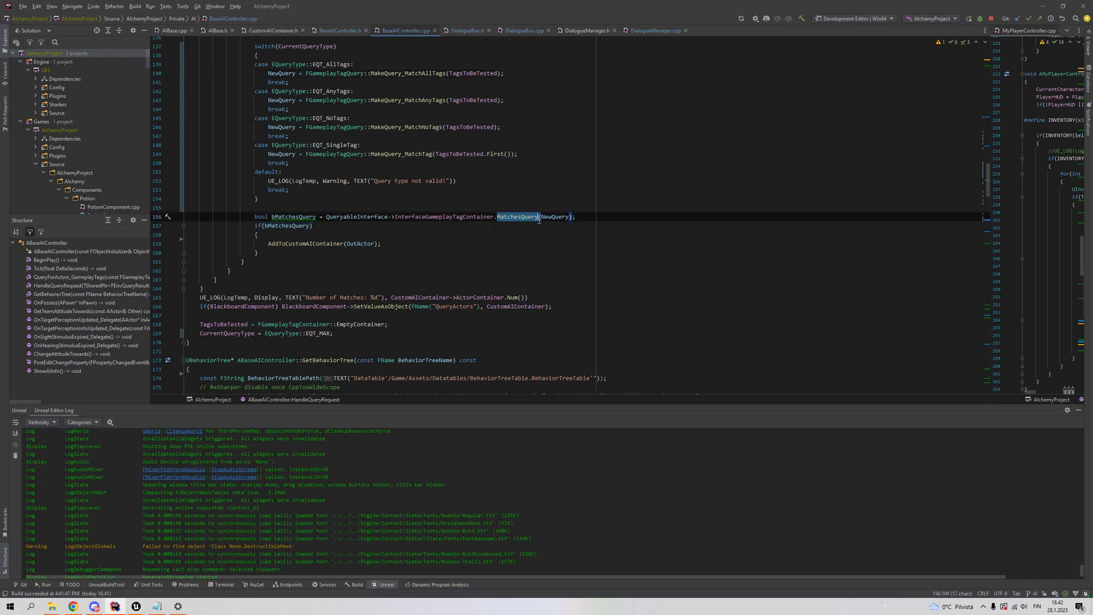
left_click(600, 218)
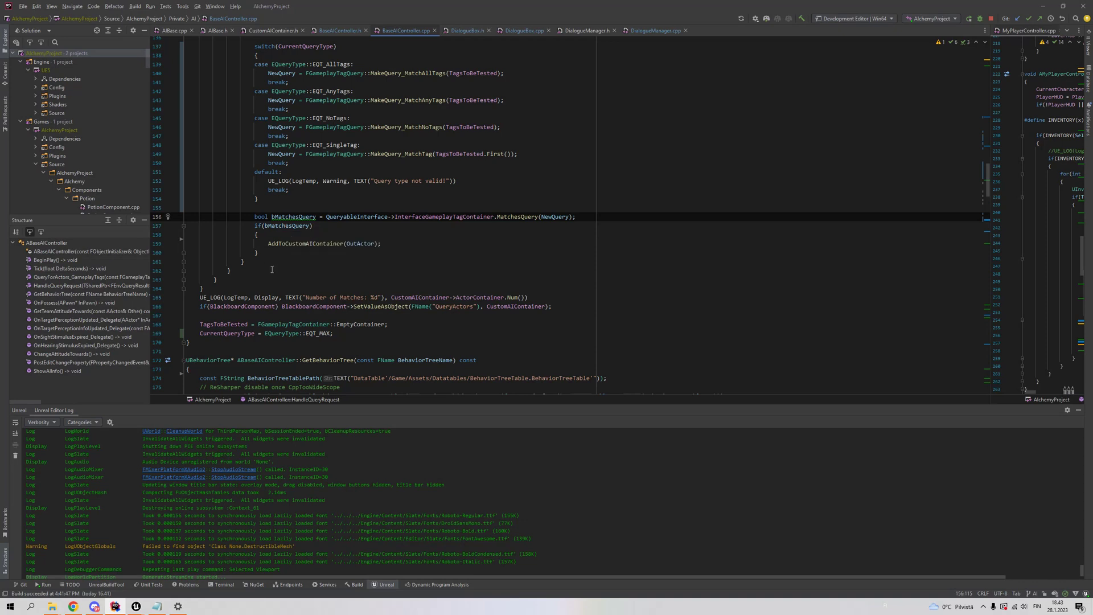
left_click_drag(268, 246, 381, 243)
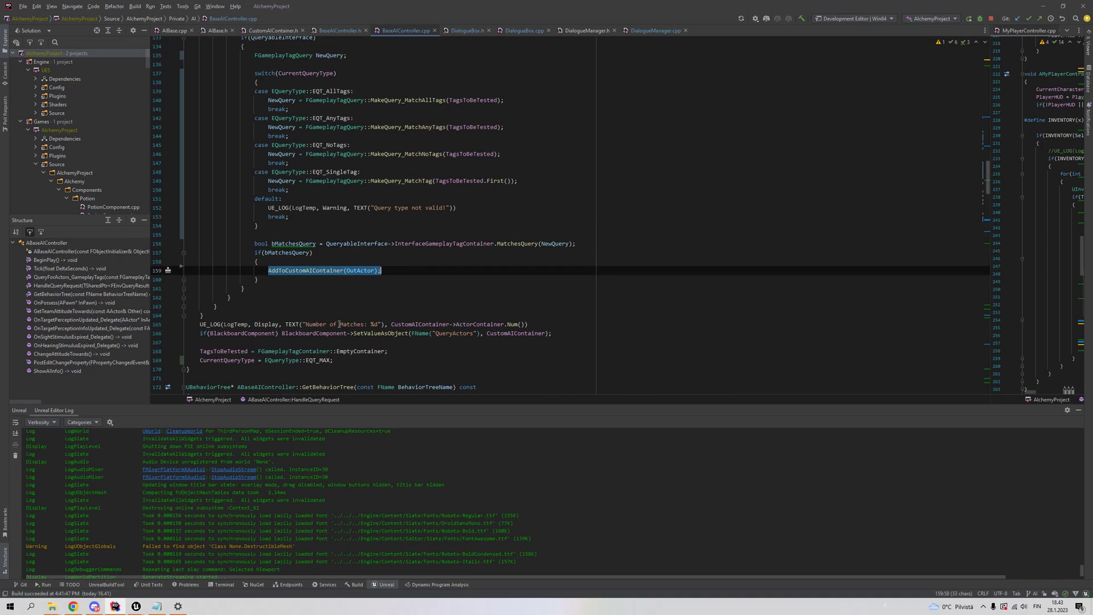
scroll(286, 277, "up", 1)
left_click(424, 270)
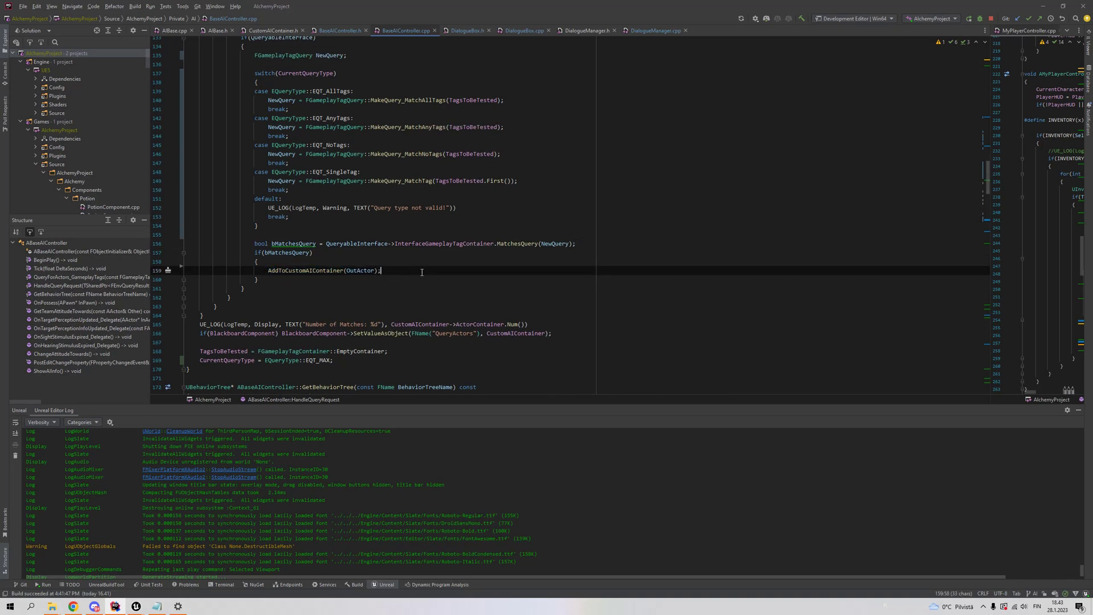
scroll(377, 317, "down", 2)
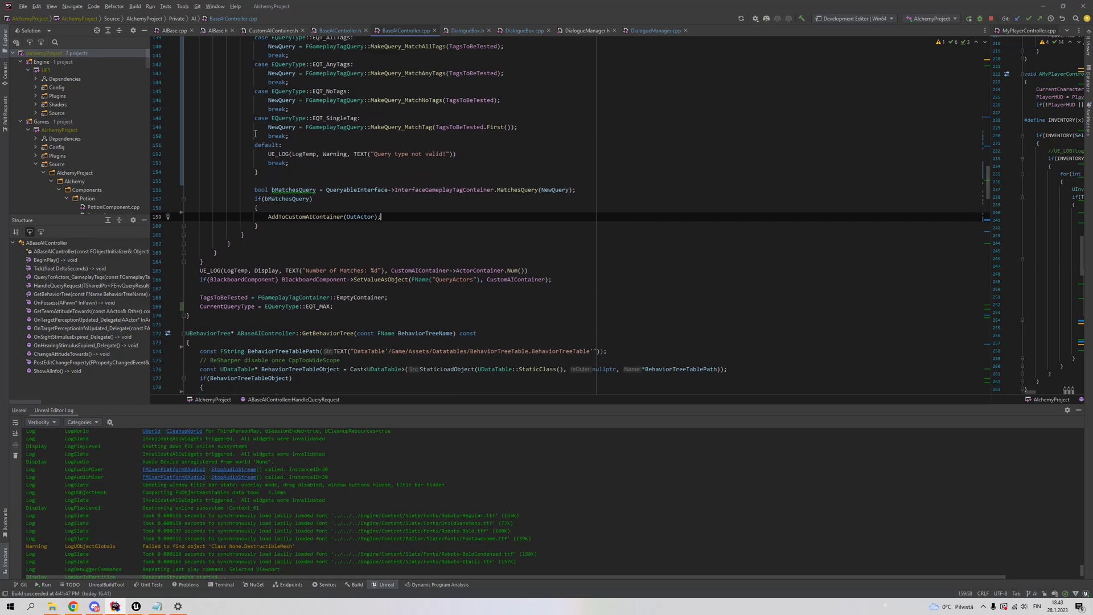
- Scroll through the BaseAIController code around HandleQueryRequest
scroll(255, 133, "up", 5)
scroll(318, 99, "up", 1)
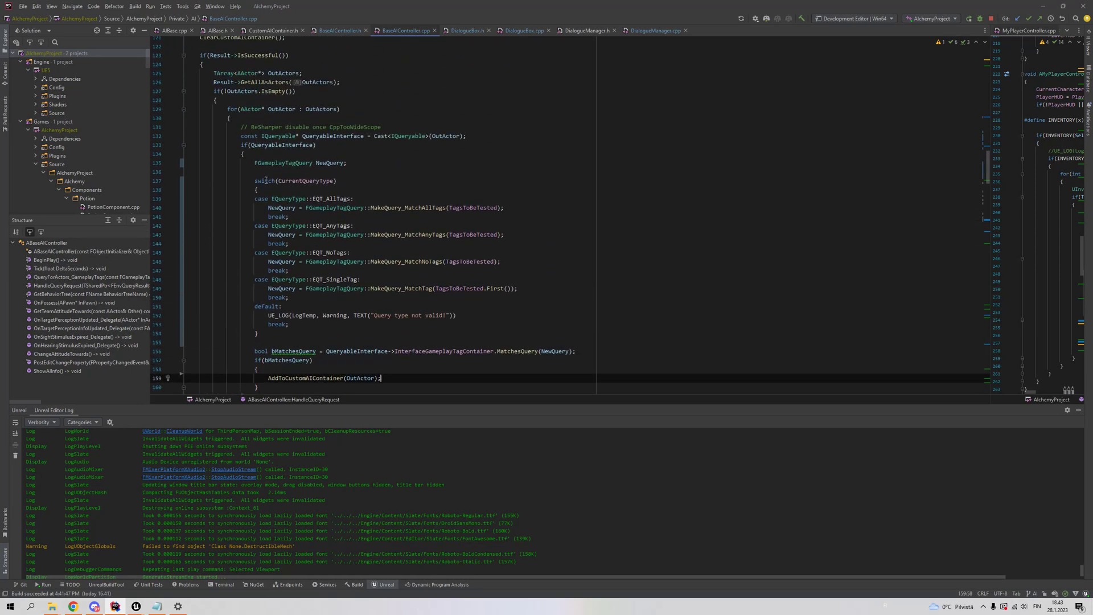
scroll(341, 188, "down", 6)
scroll(418, 264, "down", 2)
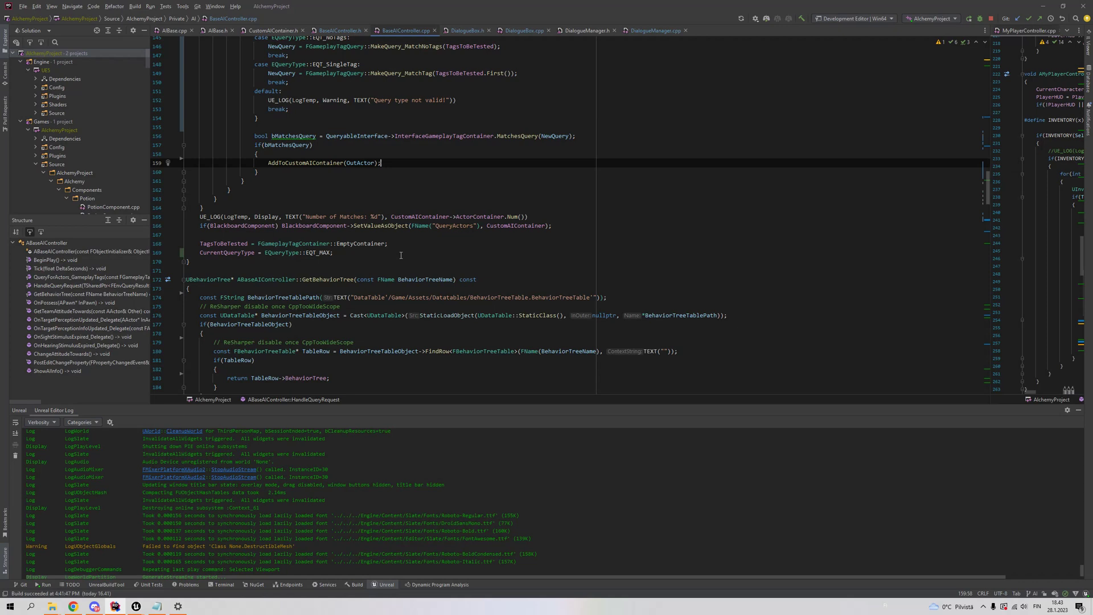
scroll(418, 264, "down", 2)
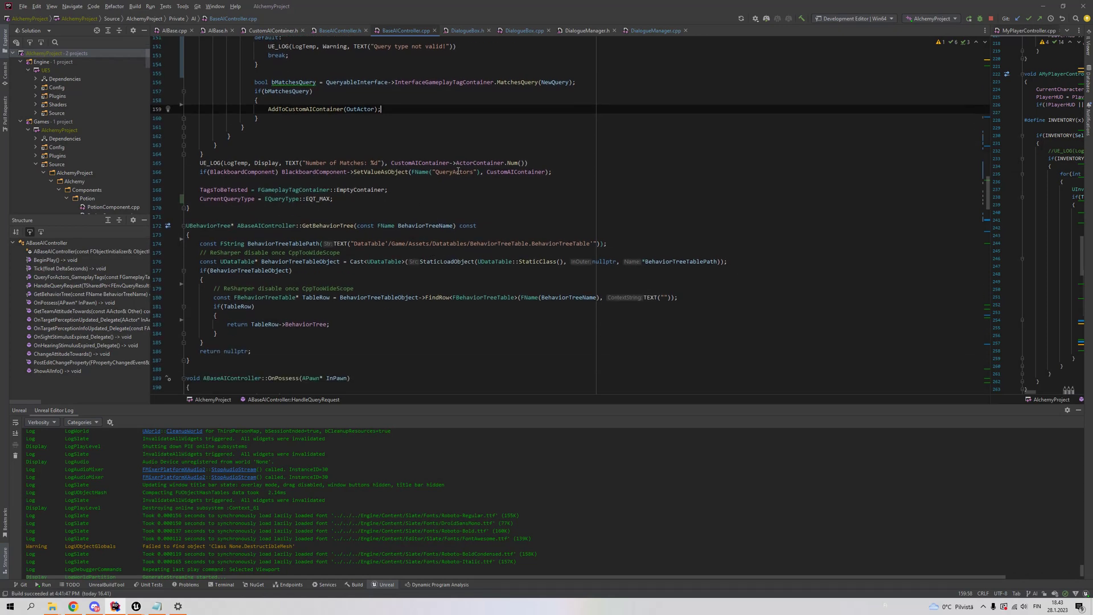
scroll(491, 266, "up", 1)
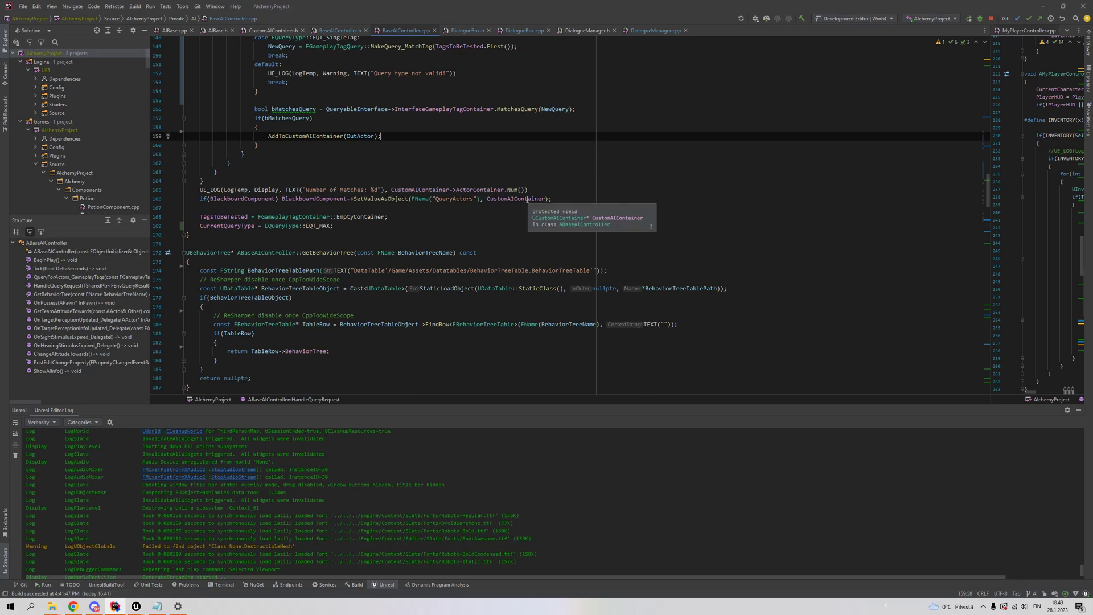
scroll(224, 210, "down", 1)
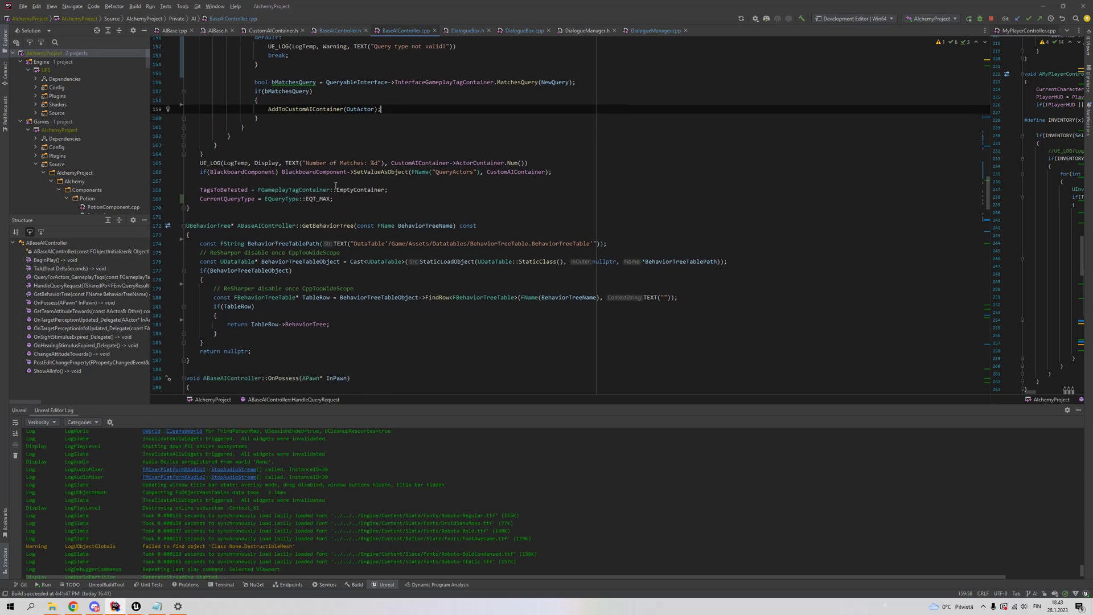
- Highlight the TagsToBeTested and CurrentQueryType reset lines, then return to the Unreal Editor
left_click_drag(201, 190, 252, 190)
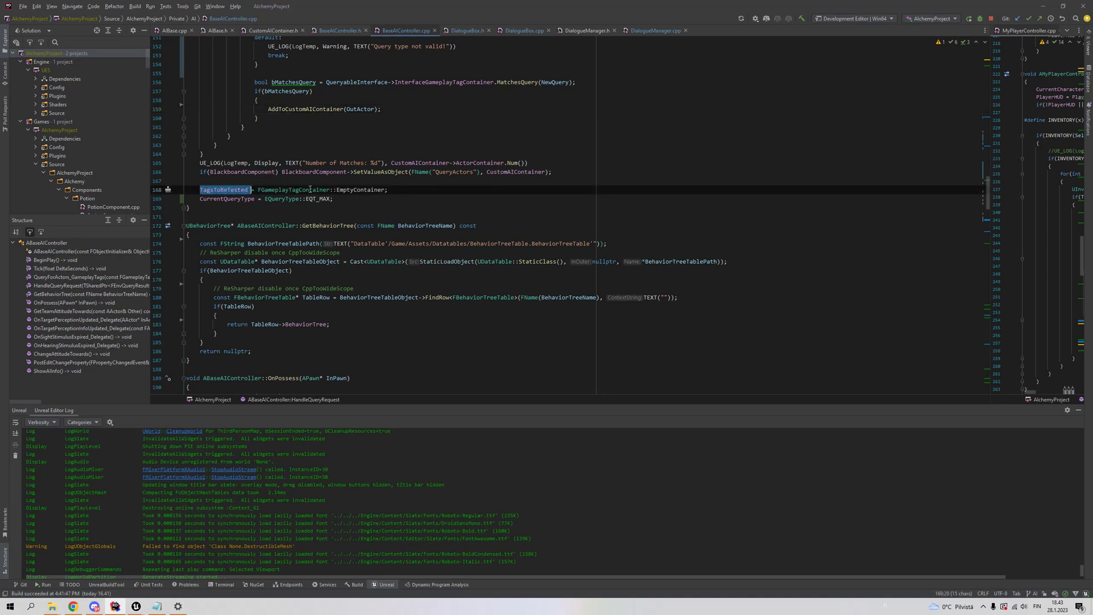
key("Down")
key("End")
scroll(421, 266, "down", 1)
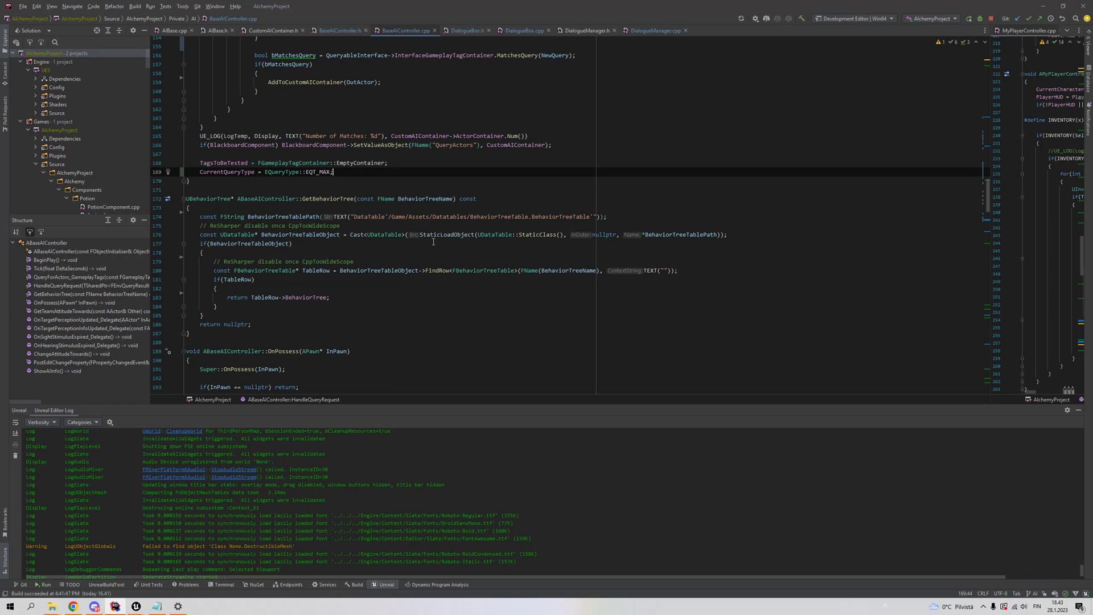
scroll(420, 265, "up", 3)
scroll(399, 296, "up", 3)
scroll(370, 337, "up", 2)
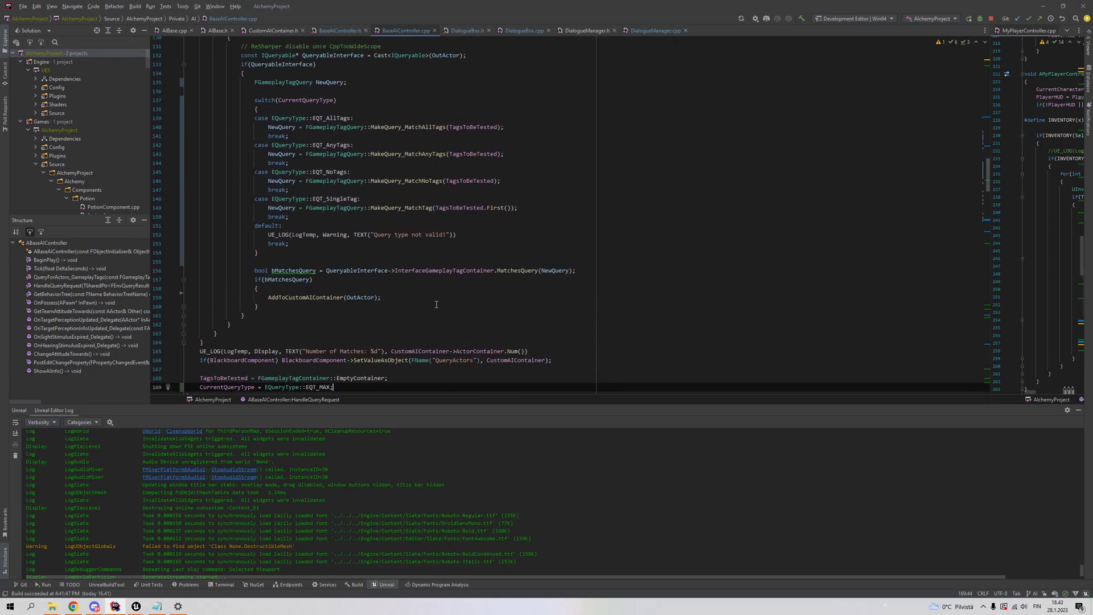
mouse_move(135, 607)
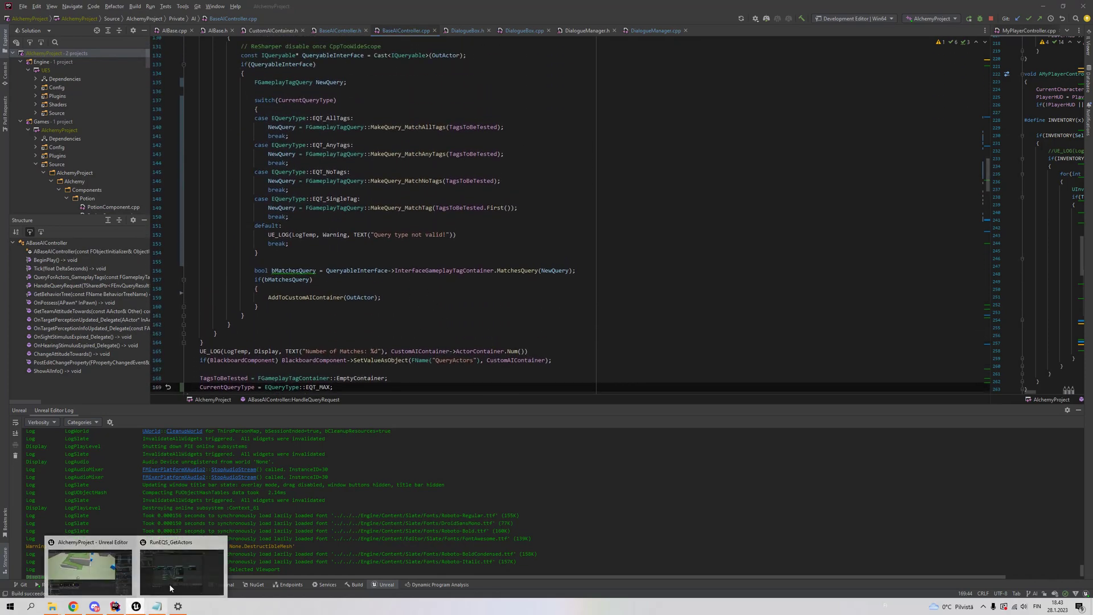
left_click(170, 582)
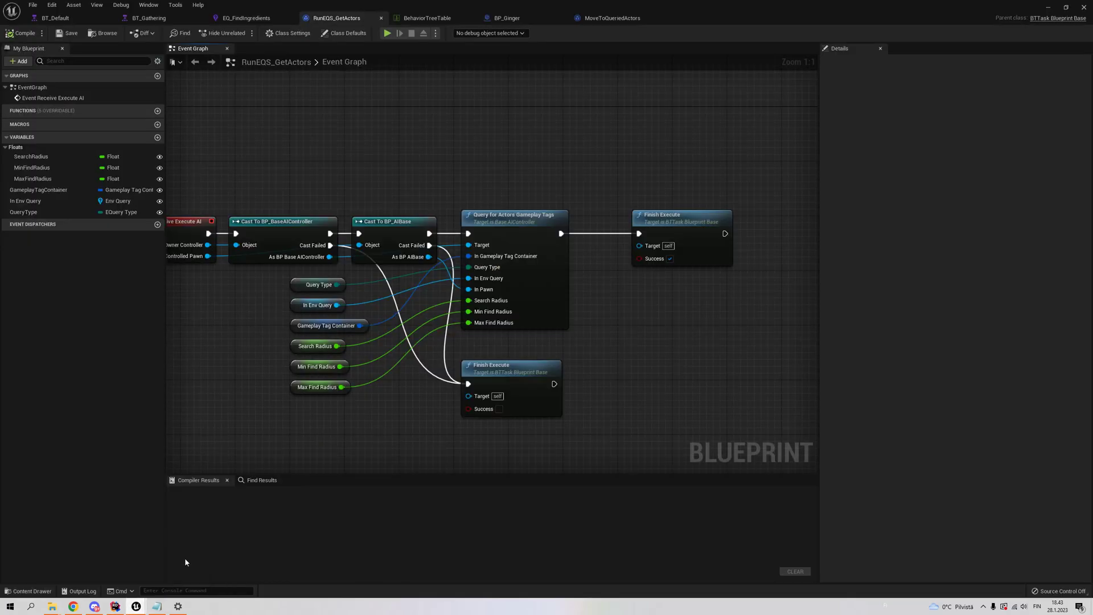
- View BT_Gathering's BB_Default blackboard keys, including QueryActors, then return to the tree graph
left_click(185, 17)
left_click(1062, 33)
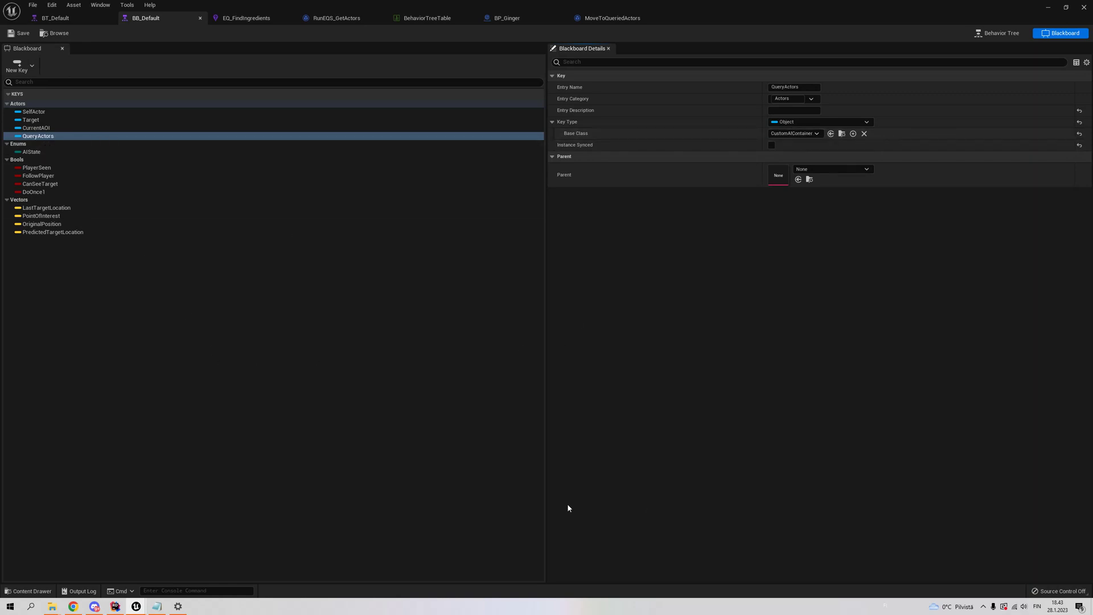
mouse_move(57, 18)
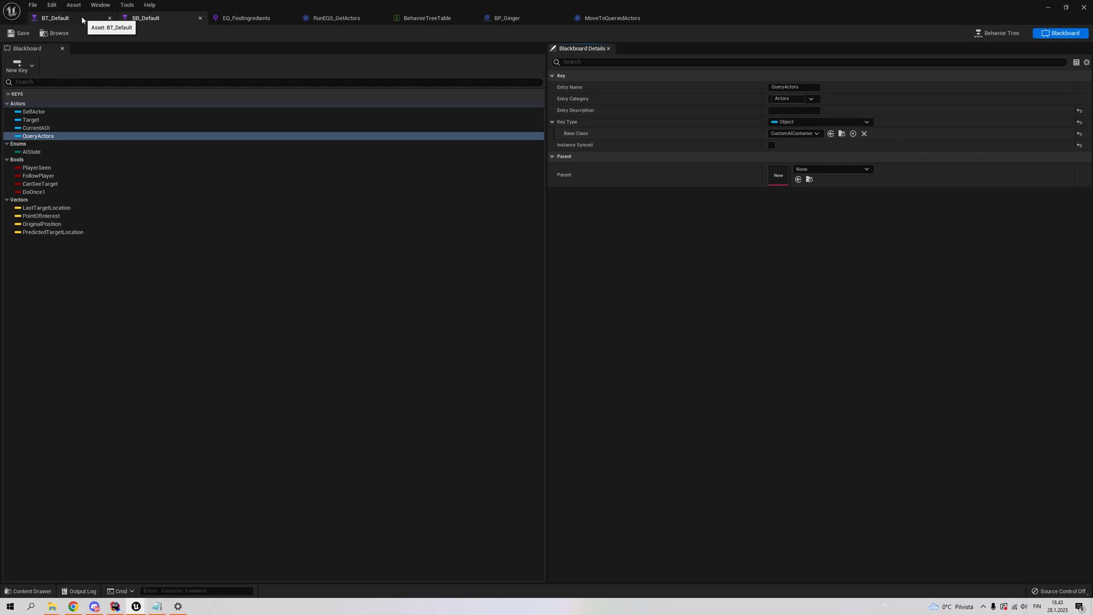
left_click(994, 33)
scroll(337, 421, "up", 2)
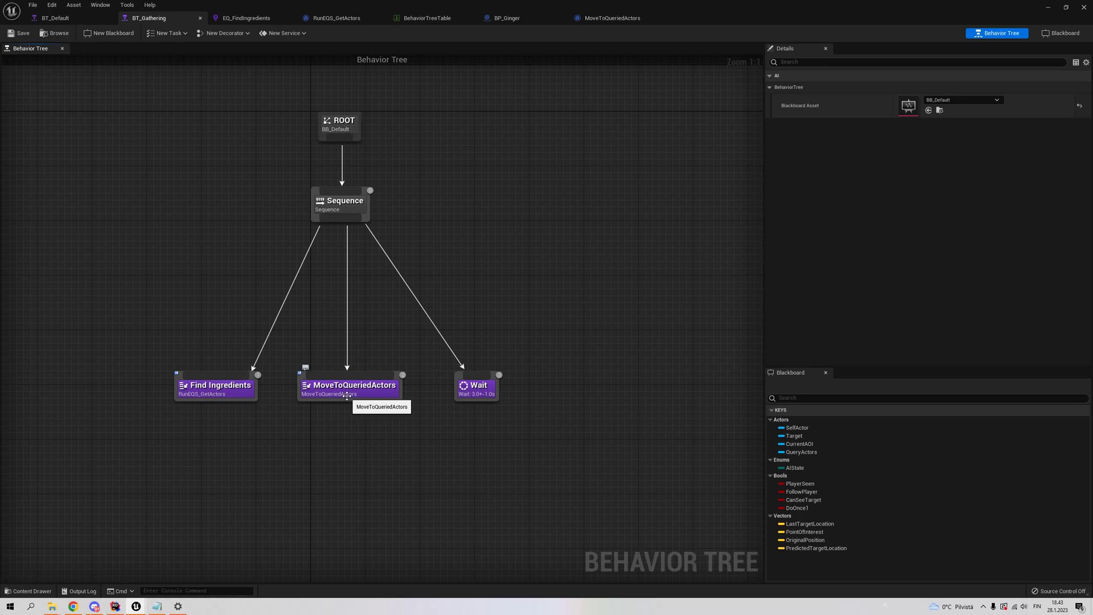
- Open MoveToQueriedActors and pan through its AI MoveTo and Finish Execute success/fail branches
double_click(347, 393)
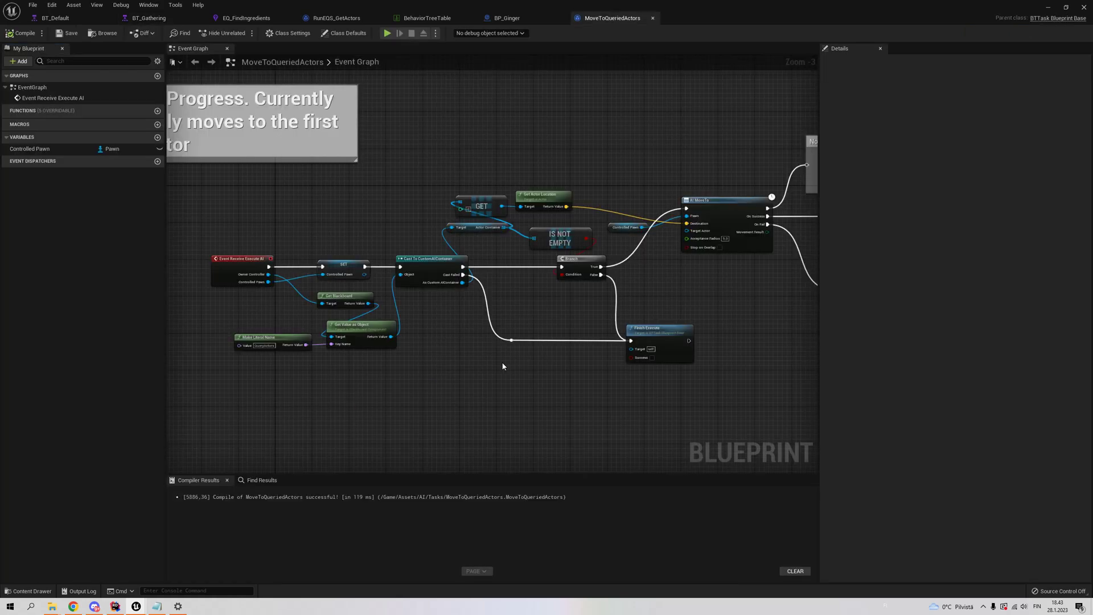
scroll(603, 431, "up", 1)
scroll(596, 421, "down", 1)
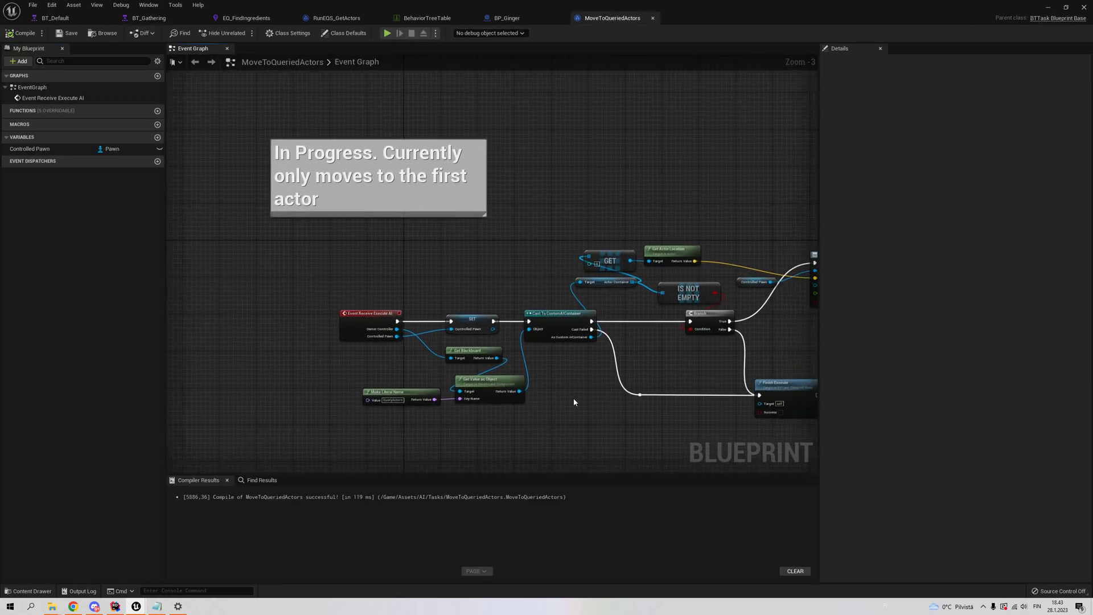
mouse_move(574, 402)
right_mouse_down()
mouse_move(440, 349)
mouse_move(509, 376)
mouse_move(375, 389)
right_mouse_up()
scroll(517, 408, "up", 2)
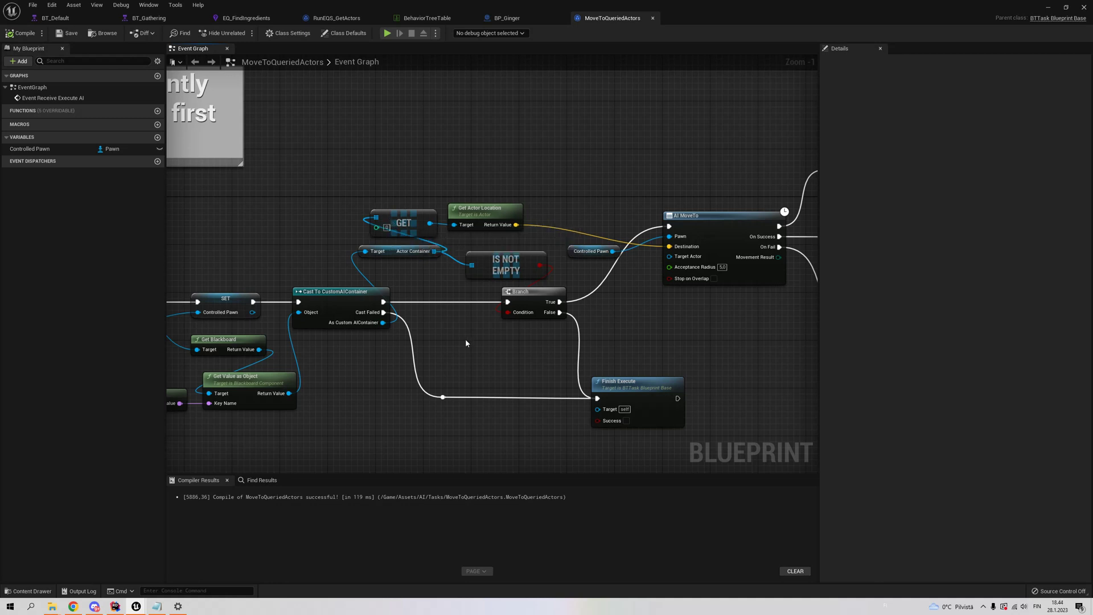
mouse_move(466, 339)
right_mouse_down()
mouse_move(402, 320)
mouse_move(486, 300)
mouse_move(519, 310)
right_mouse_up()
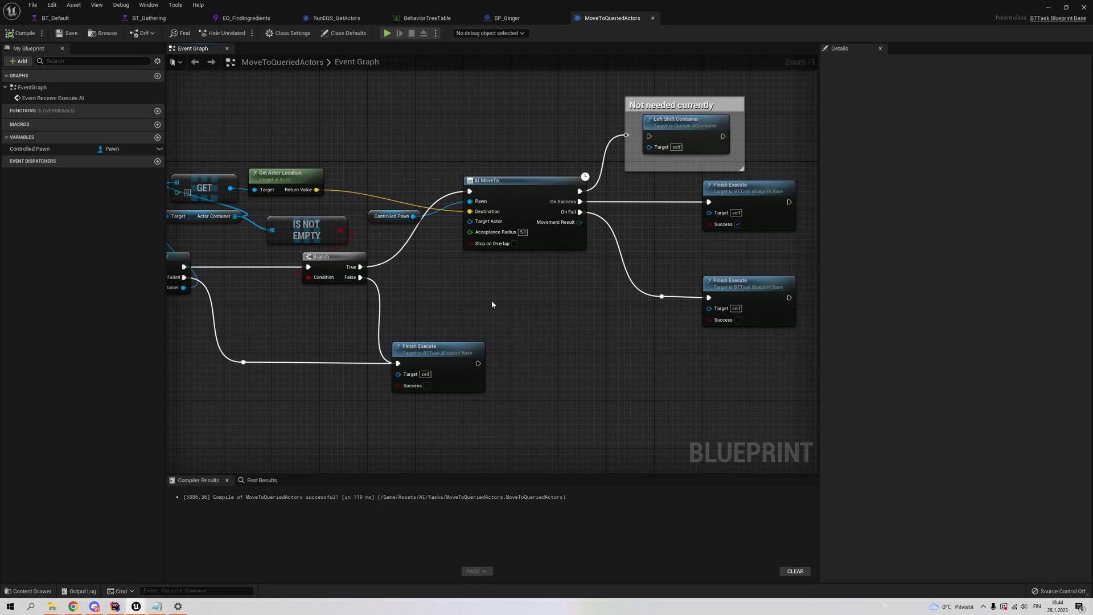
right_click_drag(583, 344, 491, 336)
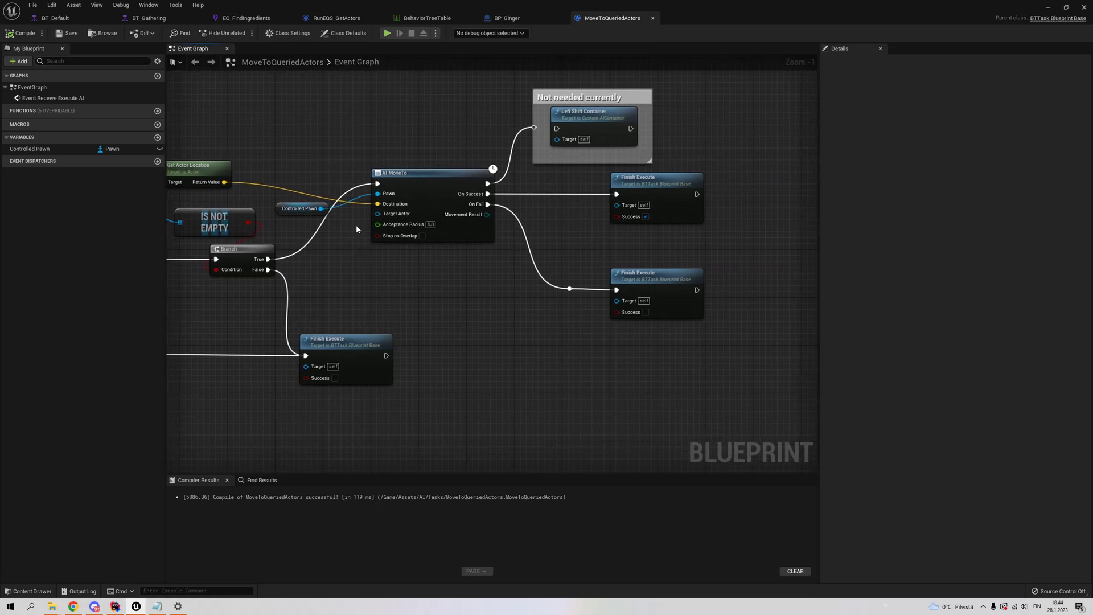
mouse_move(356, 229)
right_mouse_down()
mouse_move(433, 316)
mouse_move(632, 304)
right_mouse_up()
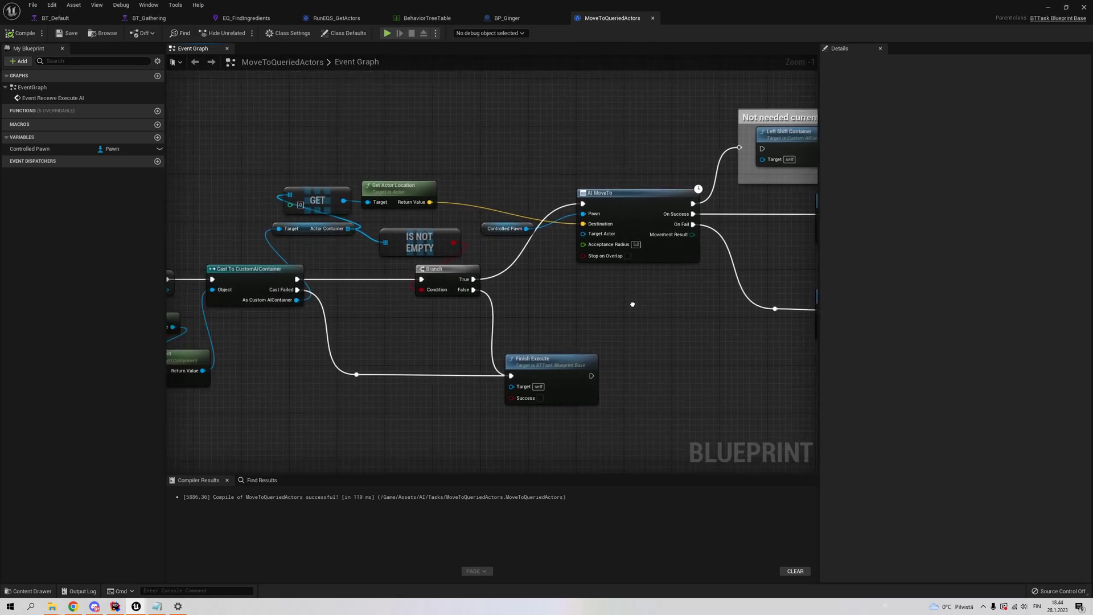
right_click_drag(440, 347, 611, 318)
scroll(489, 355, "down", 1)
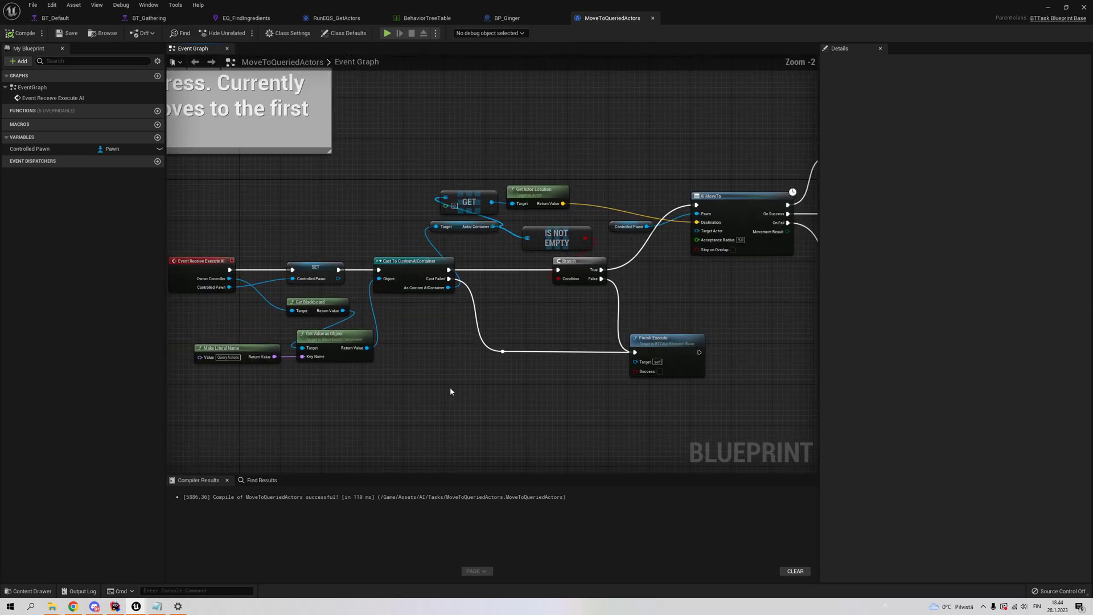
right_click_drag(539, 325, 401, 321)
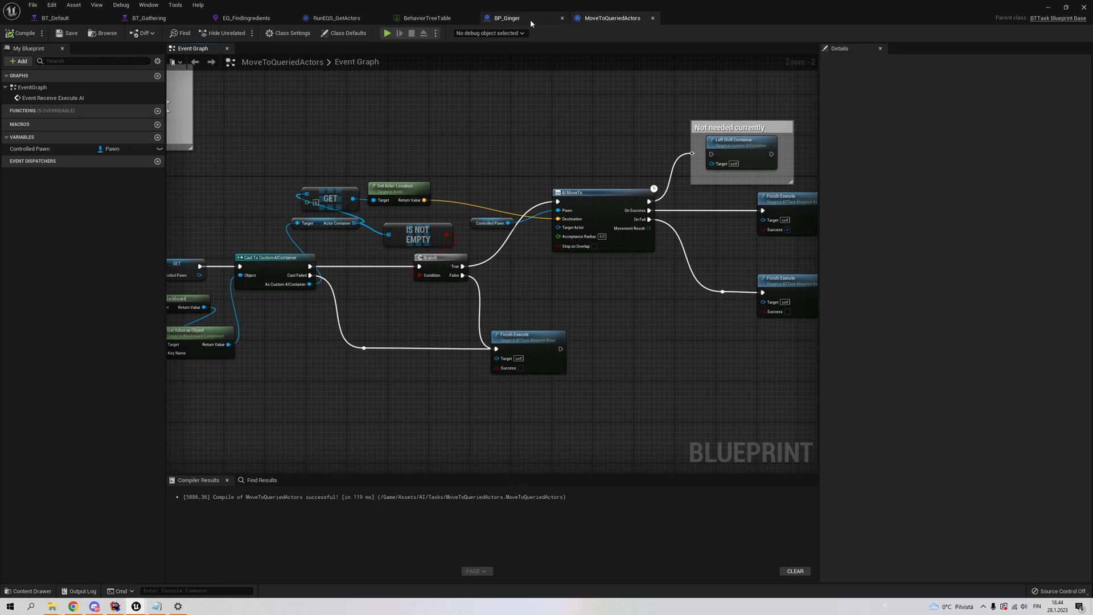
left_click(149, 18)
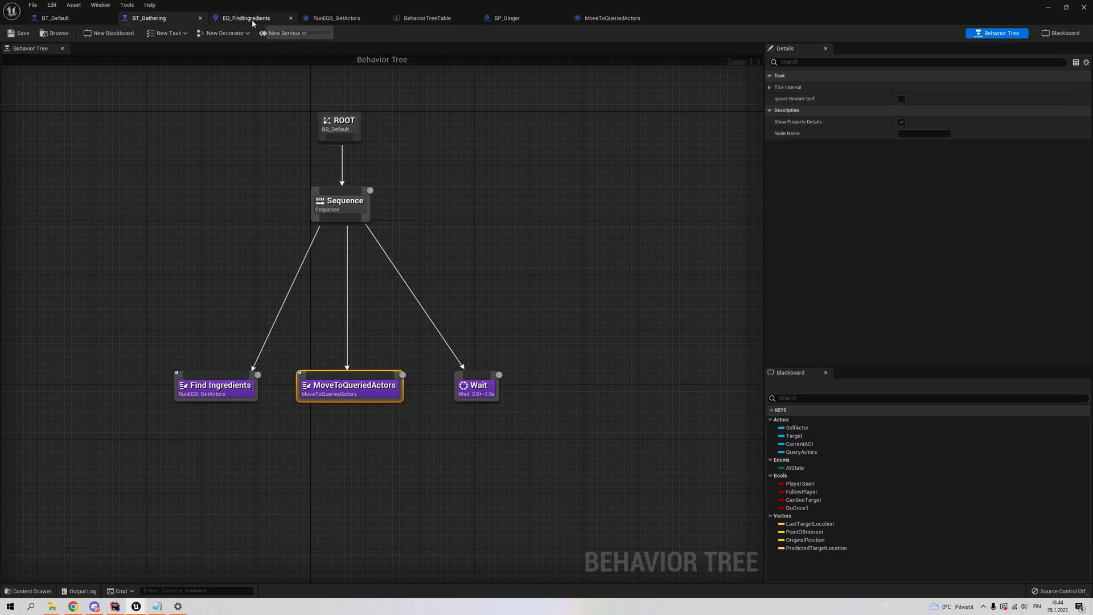
- Check BT_Default's WorkBehaviorTree subtree and its BT_None default, then bring Rider forward
left_click(317, 18)
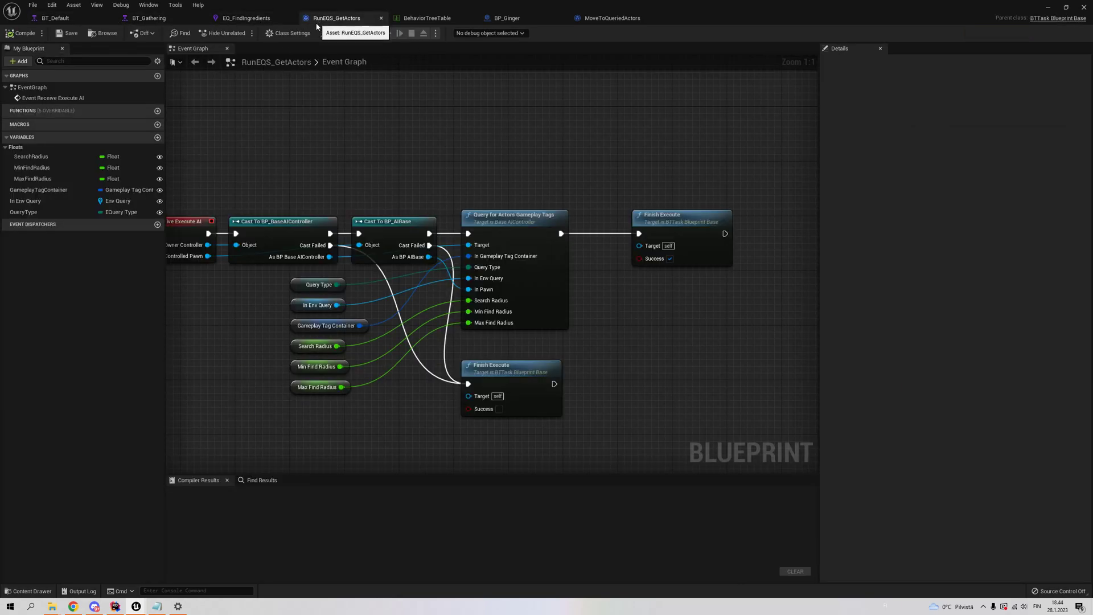
left_click(57, 19)
scroll(446, 203, "down", 1)
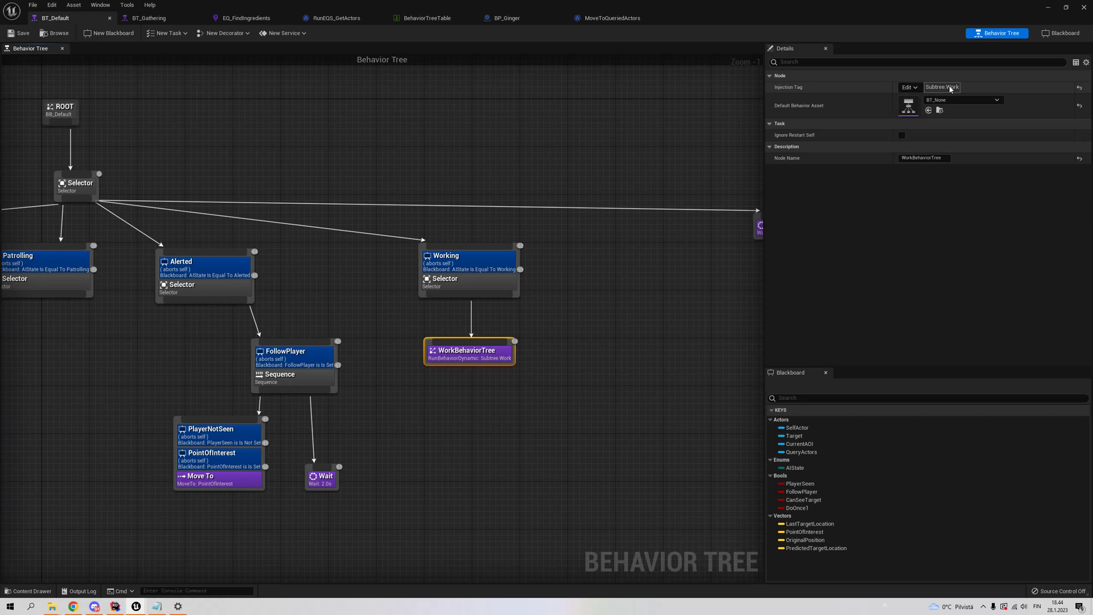
double_click(908, 111)
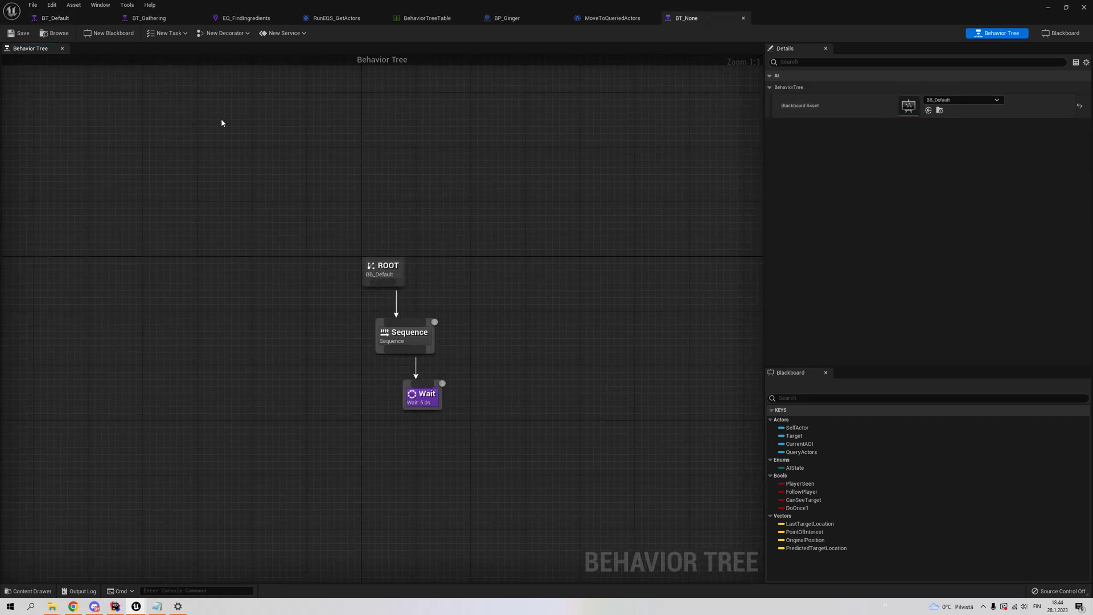
left_click(743, 18)
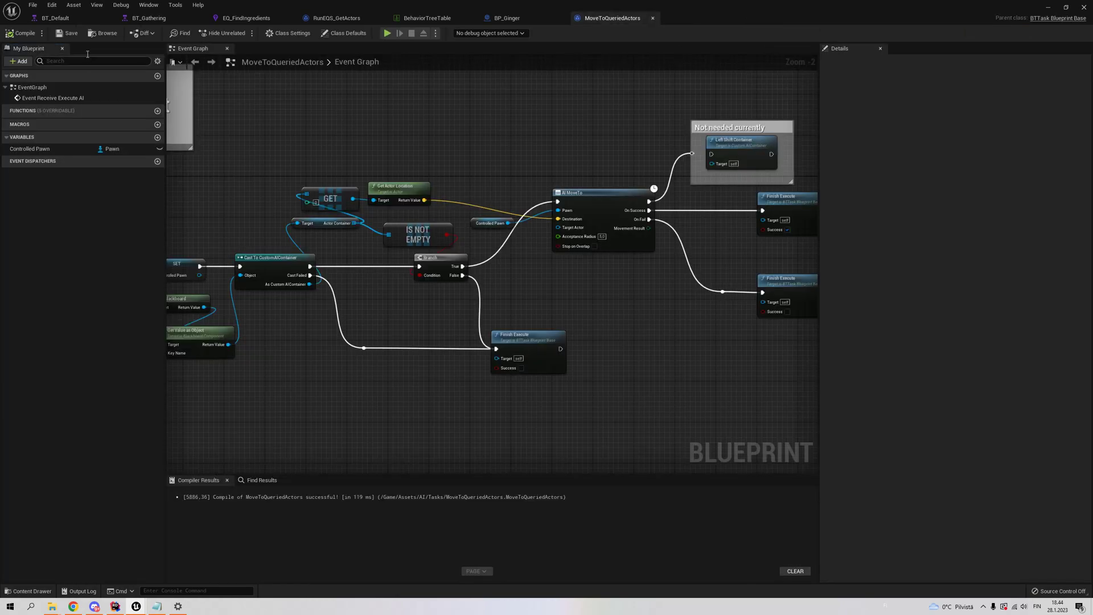
left_click(81, 18)
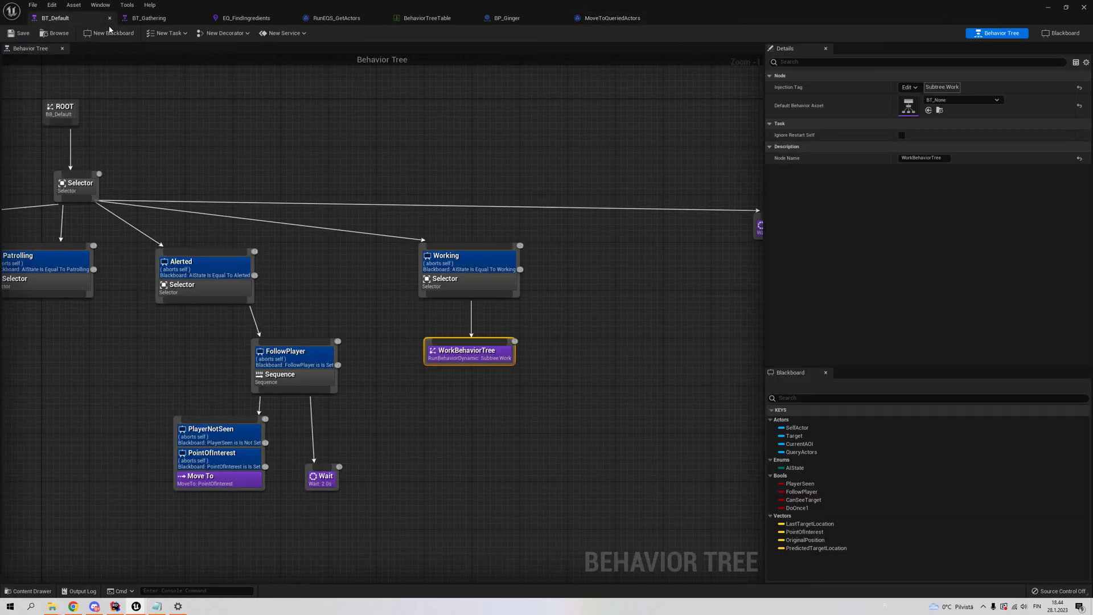
left_click(115, 606)
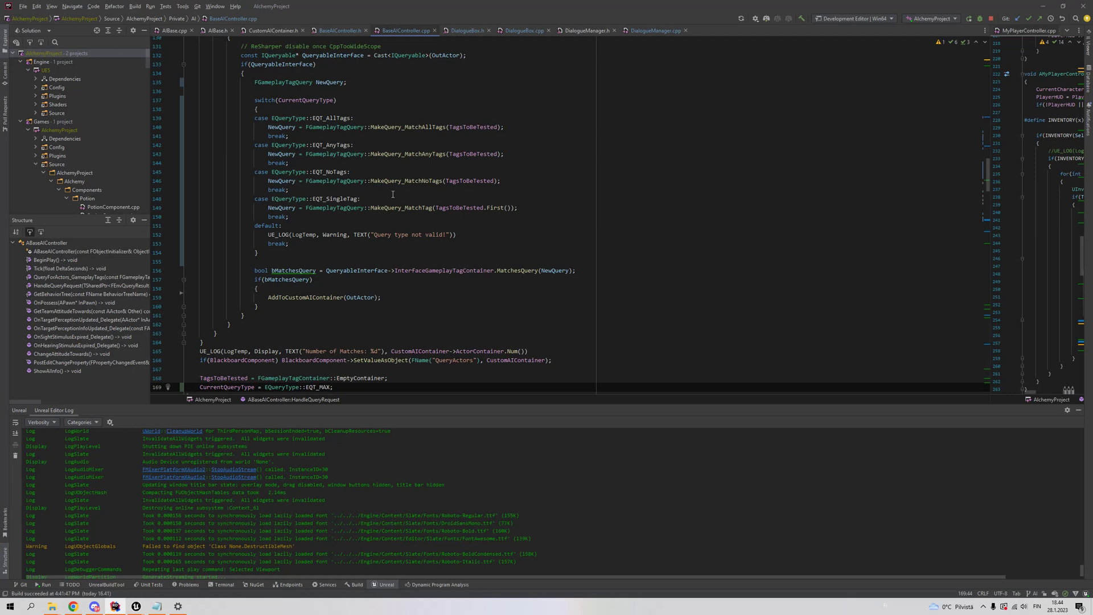
scroll(406, 120, "down", 5)
scroll(291, 197, "down", 6)
scroll(291, 197, "down", 3)
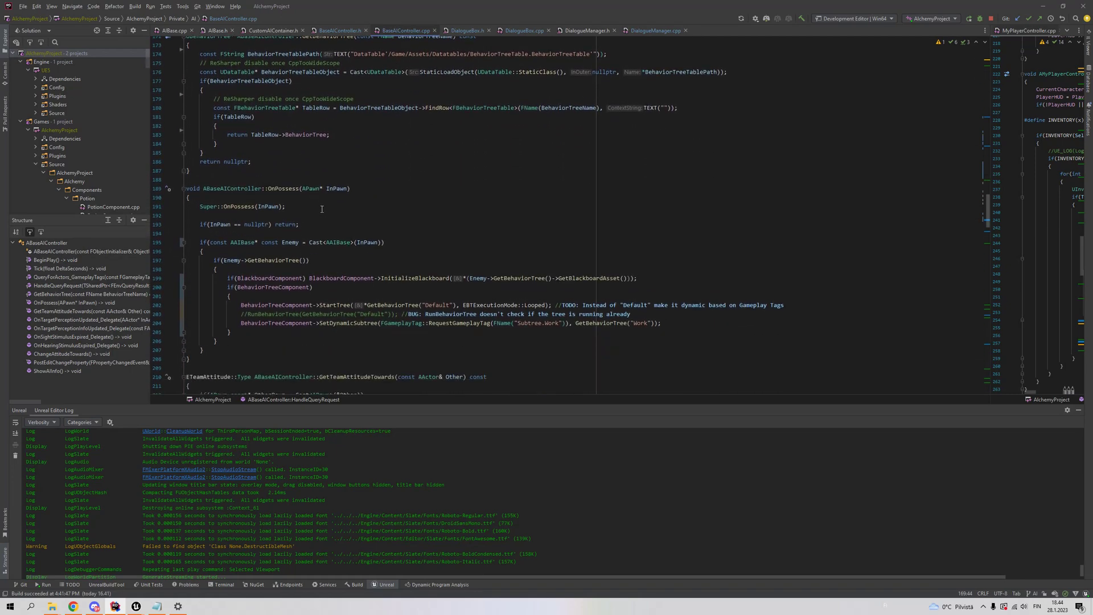
scroll(328, 235, "down", 3)
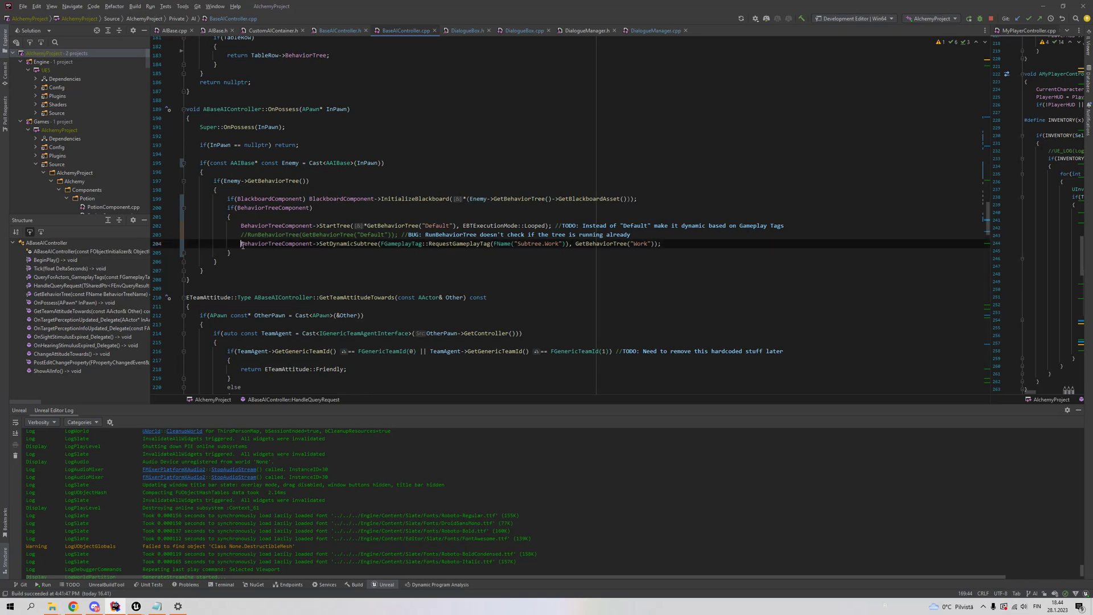
left_click_drag(260, 244, 319, 244)
left_click(333, 266)
key("Up")
key("Up")
key("Up")
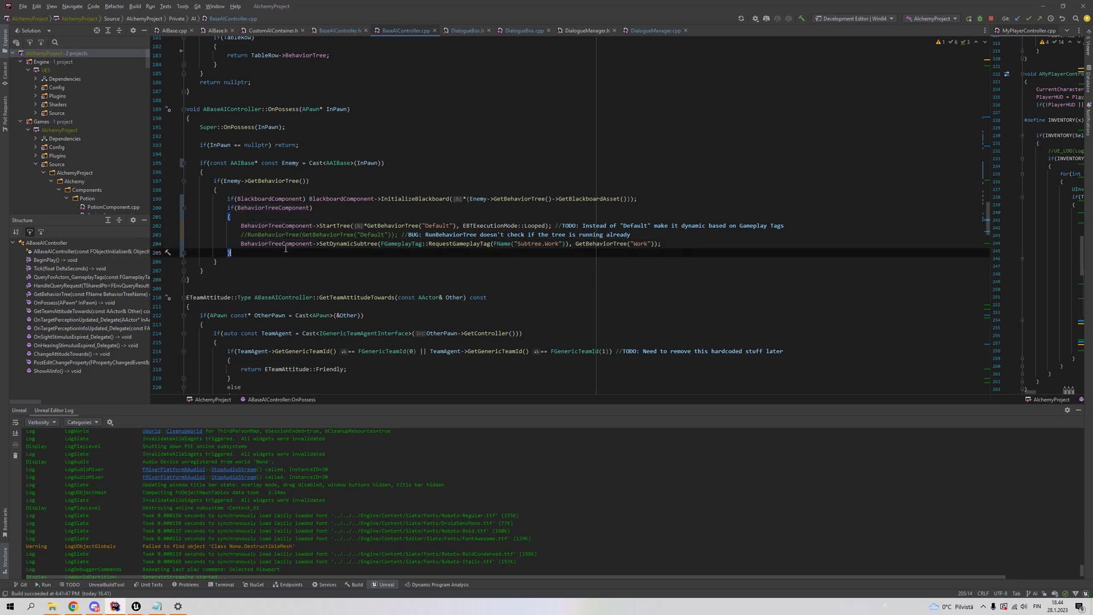
key("Up")
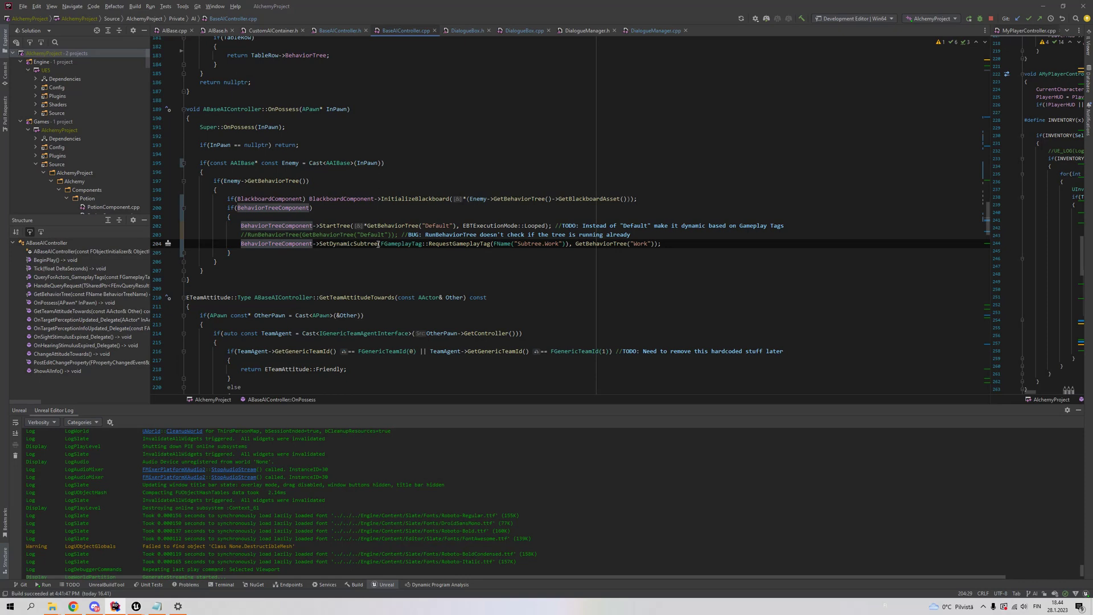
scroll(417, 265, "up", 1)
left_click(467, 271)
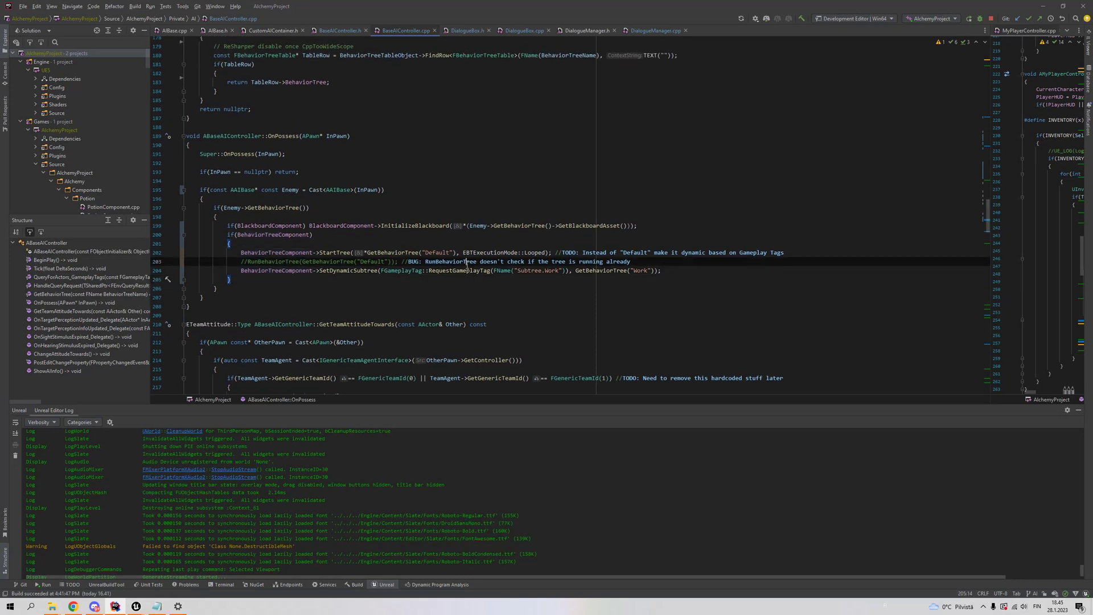
left_click(520, 272)
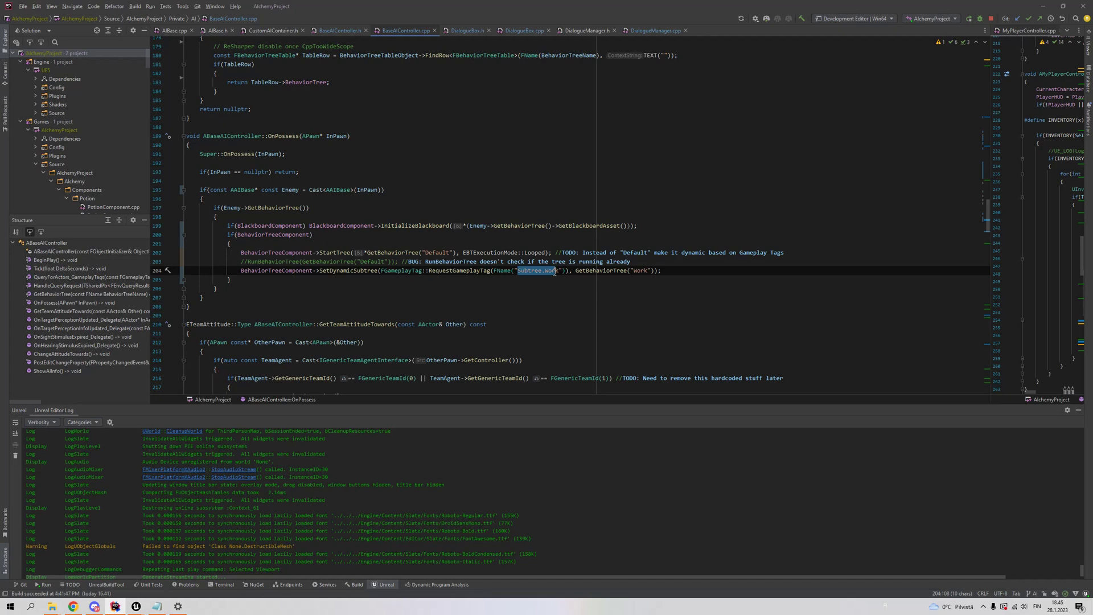
left_click_drag(555, 272, 560, 272)
left_click(550, 288)
double_click(587, 272)
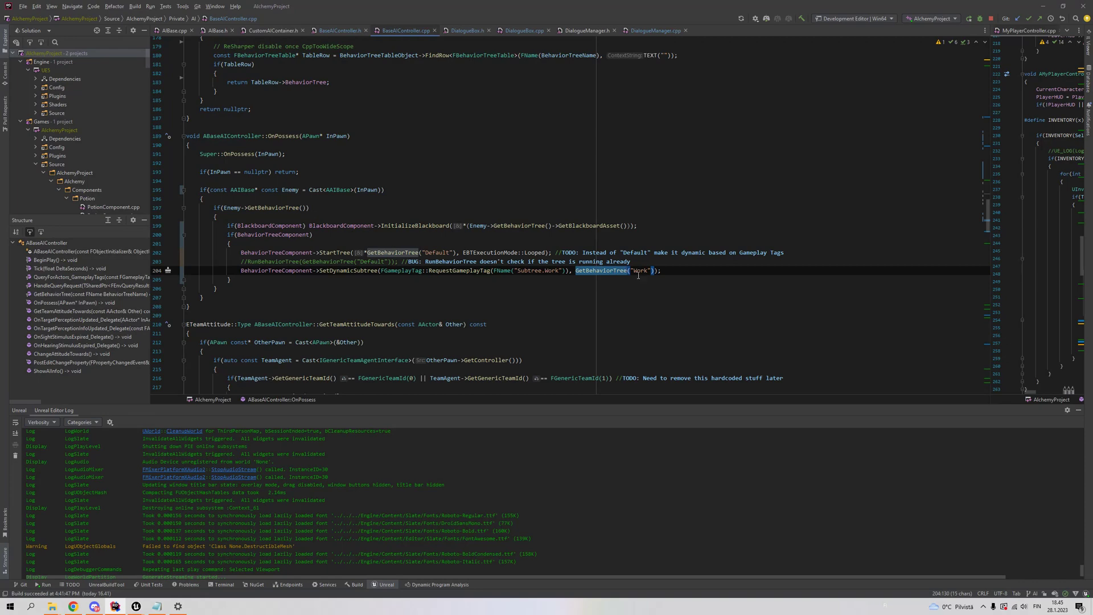
scroll(639, 275, "up", 2)
scroll(569, 216, "up", 2)
scroll(506, 144, "up", 2)
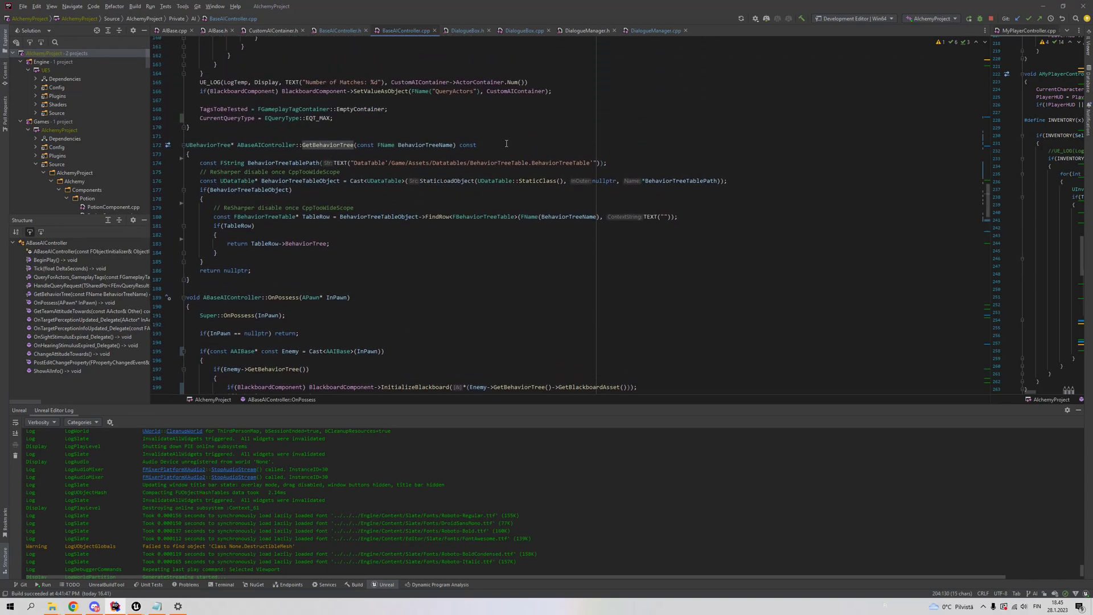
left_click(477, 145)
scroll(431, 145, "down", 3)
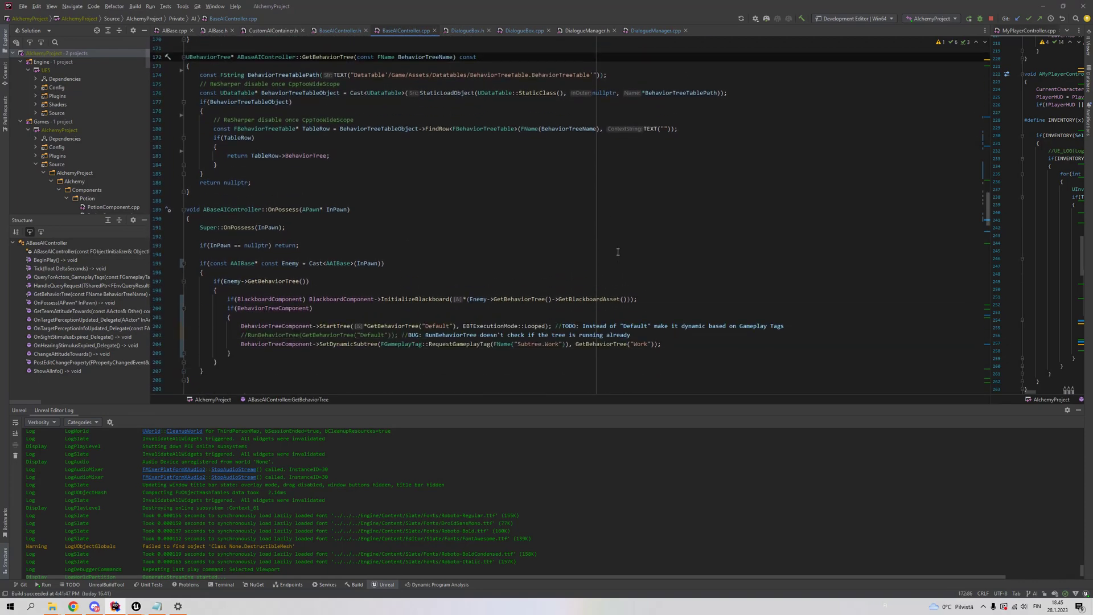
scroll(570, 228, "down", 3)
double_click(637, 272)
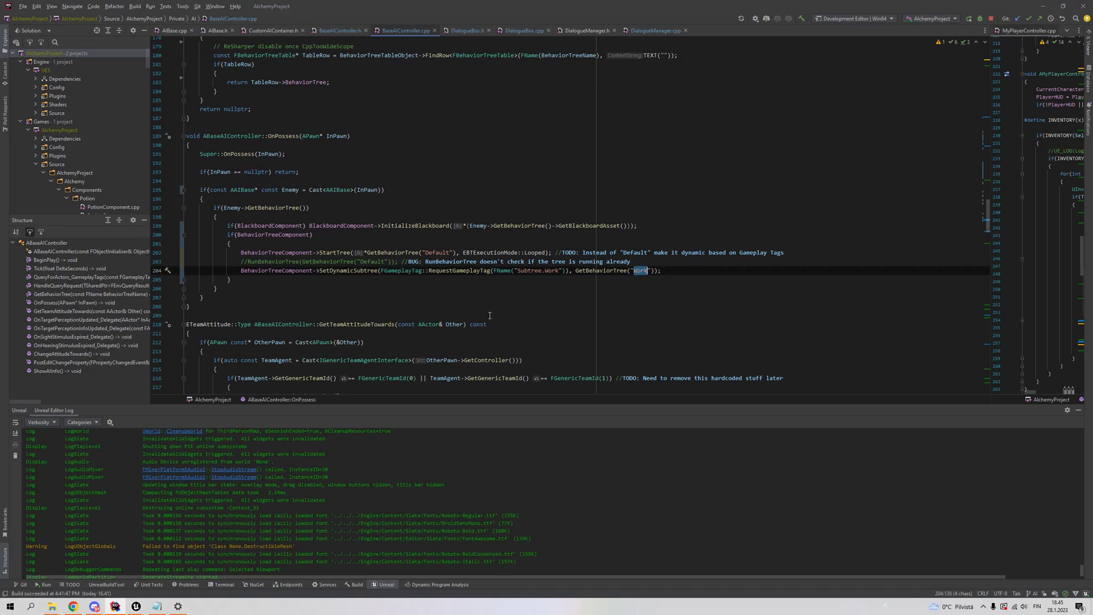
scroll(533, 269, "up", 6)
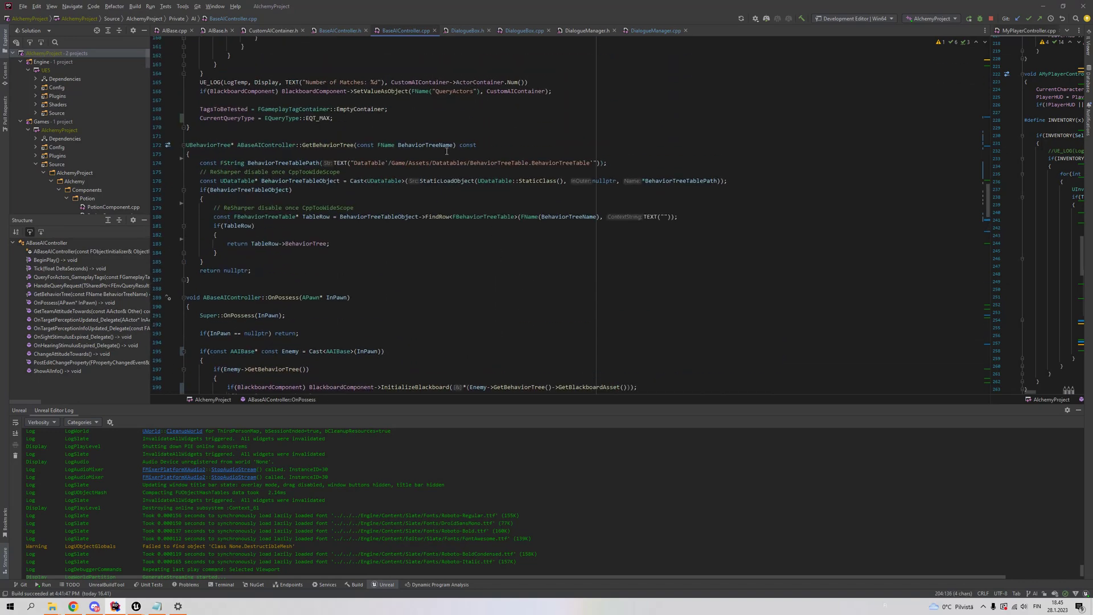
left_click(275, 164)
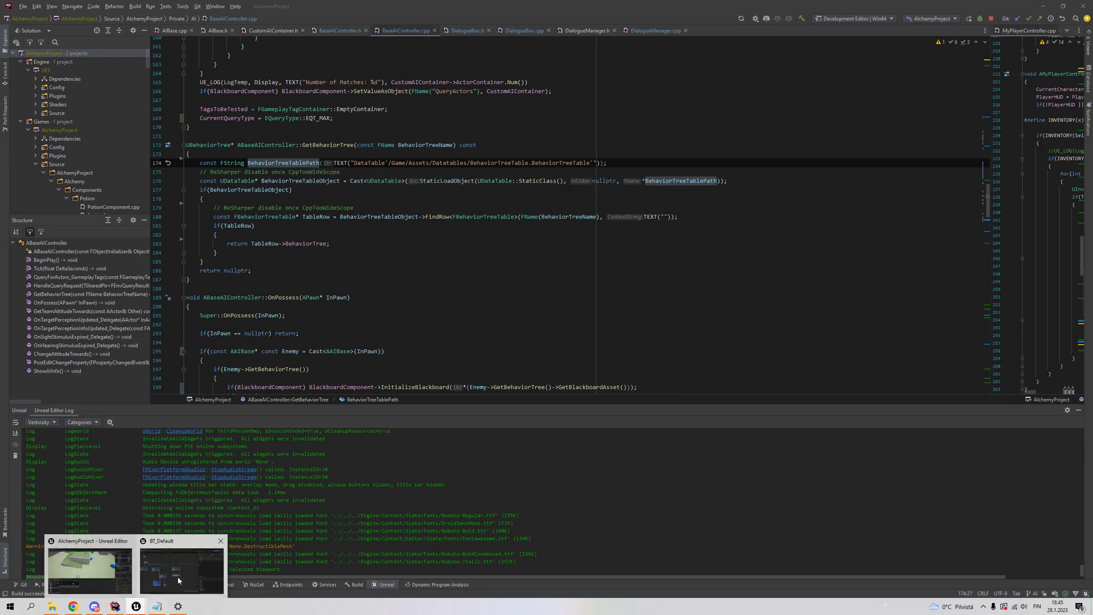
left_click(111, 560)
left_click(427, 17)
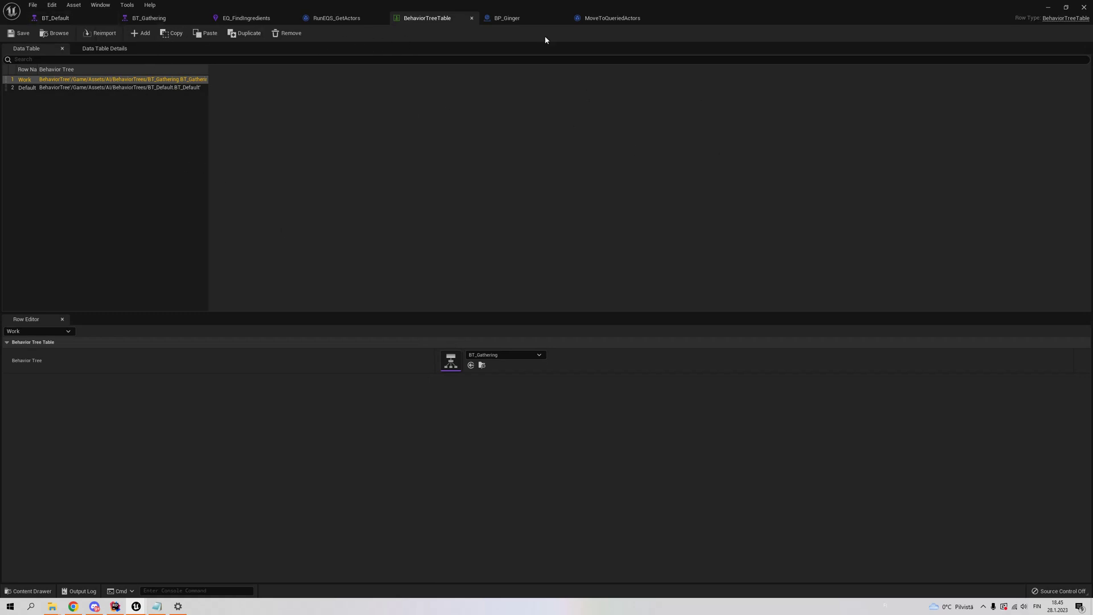
left_click(1049, 8)
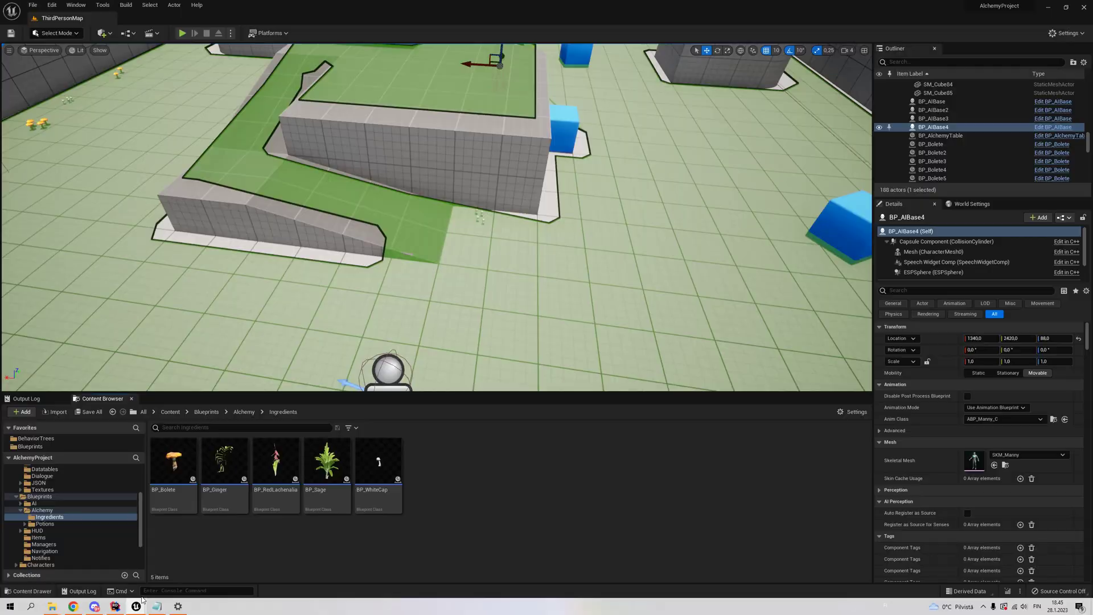
left_click(163, 609)
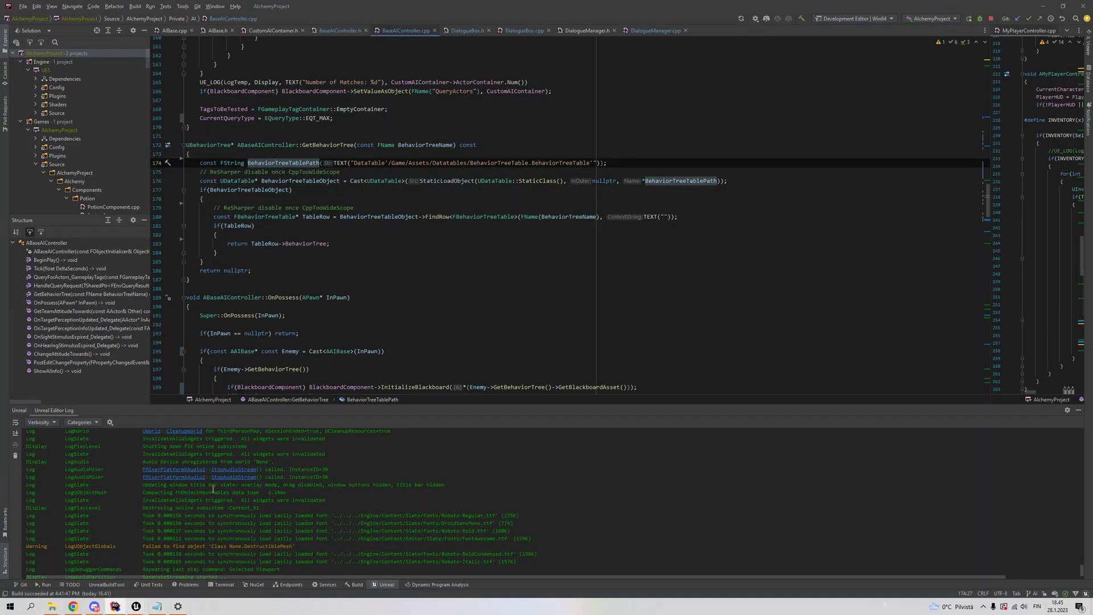
left_click(318, 181)
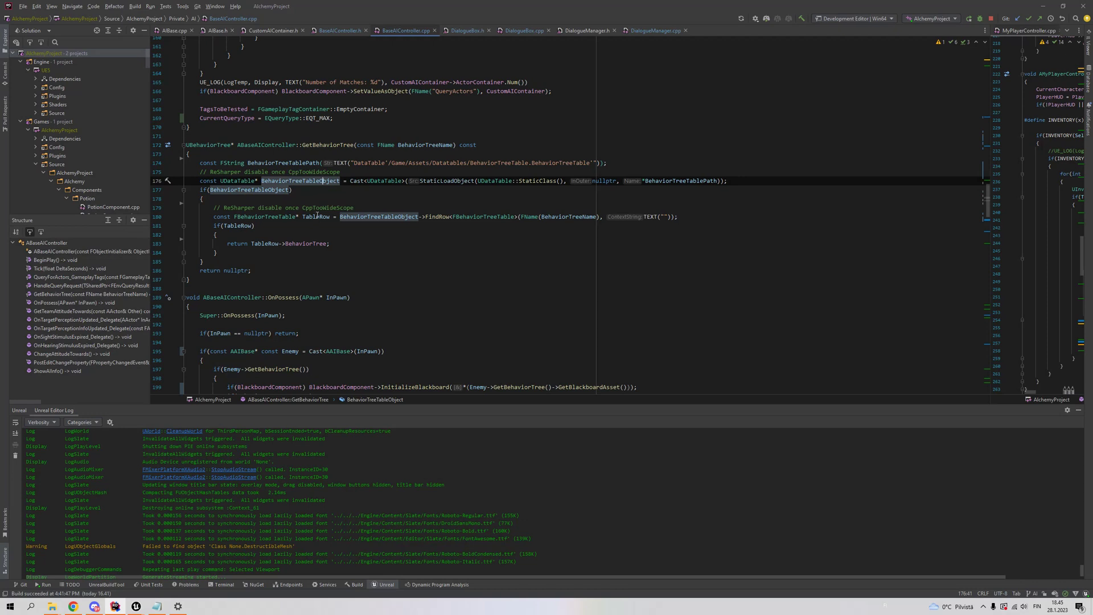
left_click(568, 217)
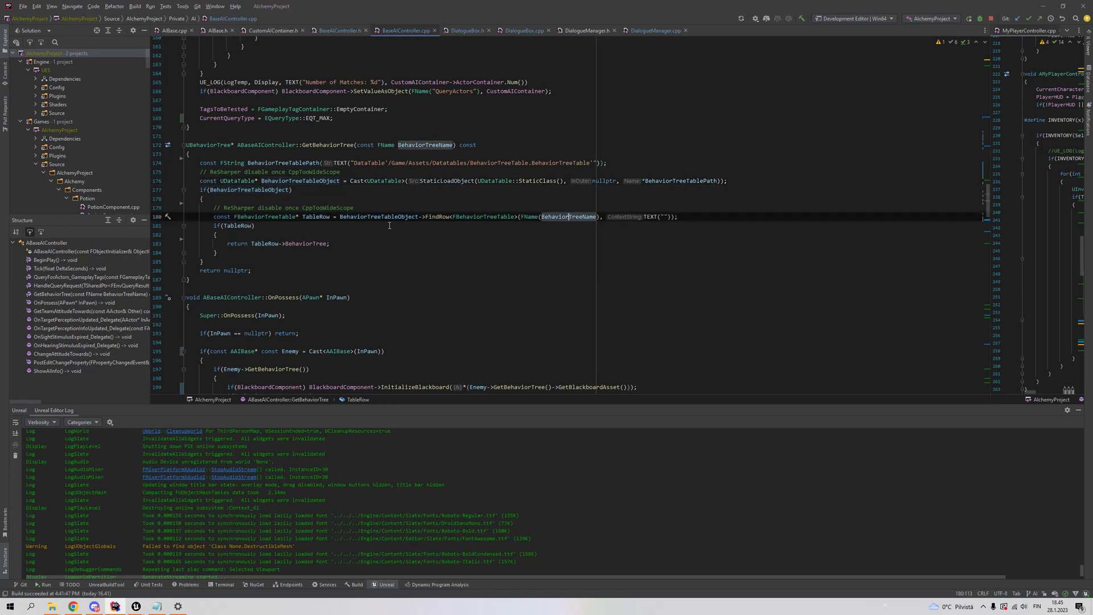
left_click(310, 243)
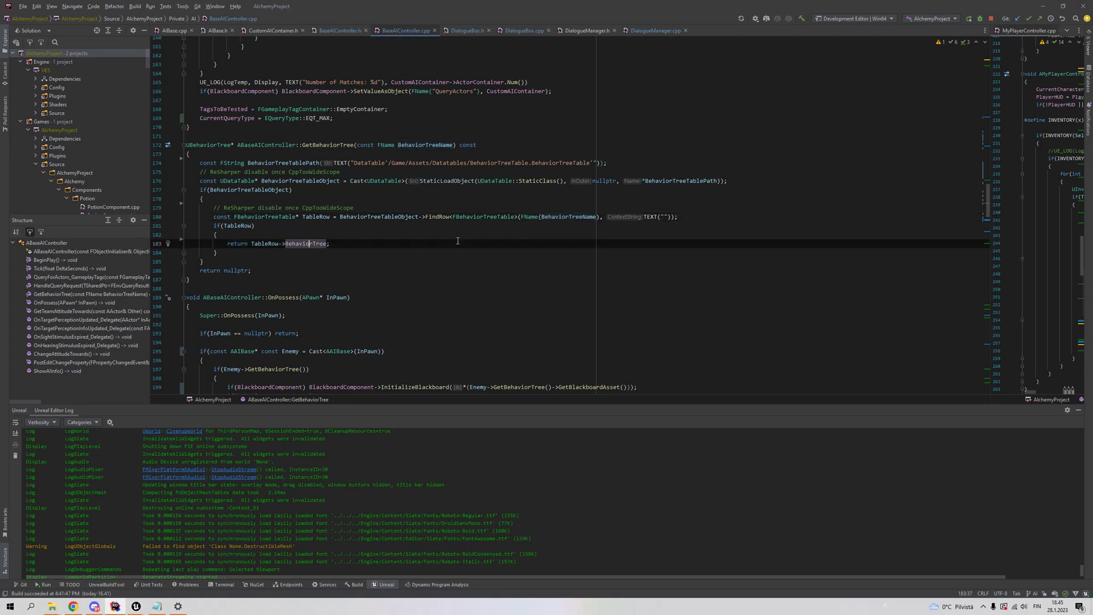
scroll(361, 247, "down", 2)
scroll(638, 251, "down", 6)
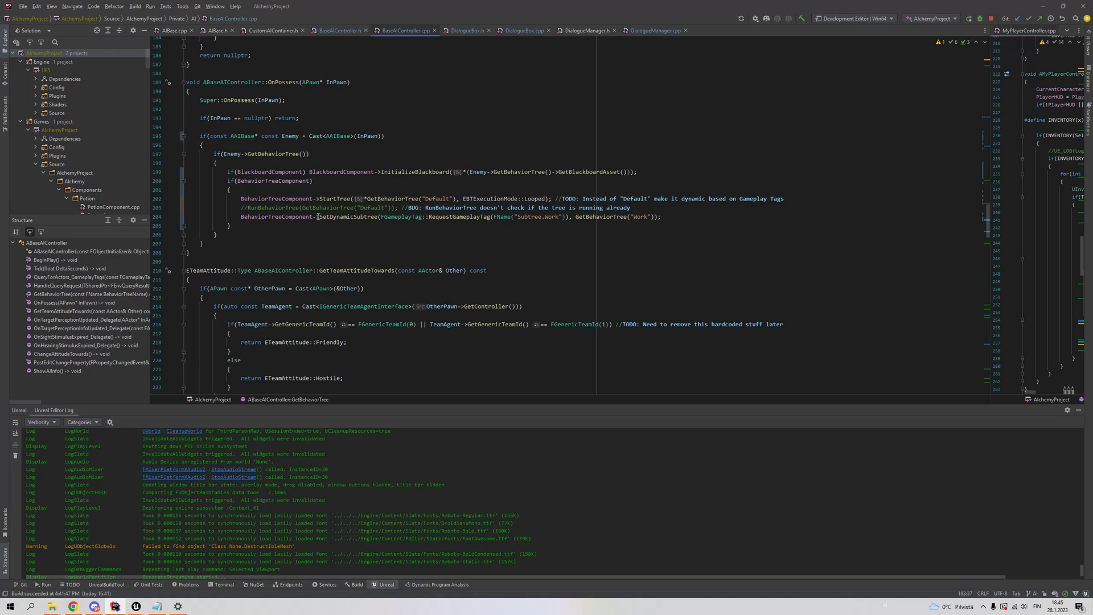
left_click_drag(320, 217, 353, 220)
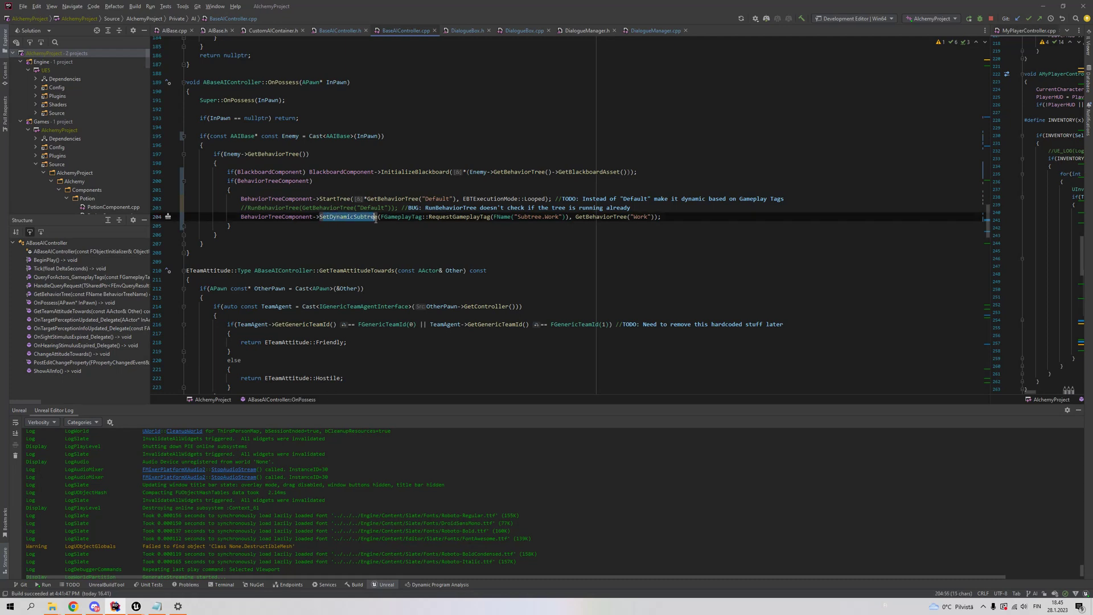
key("Down")
key("Down")
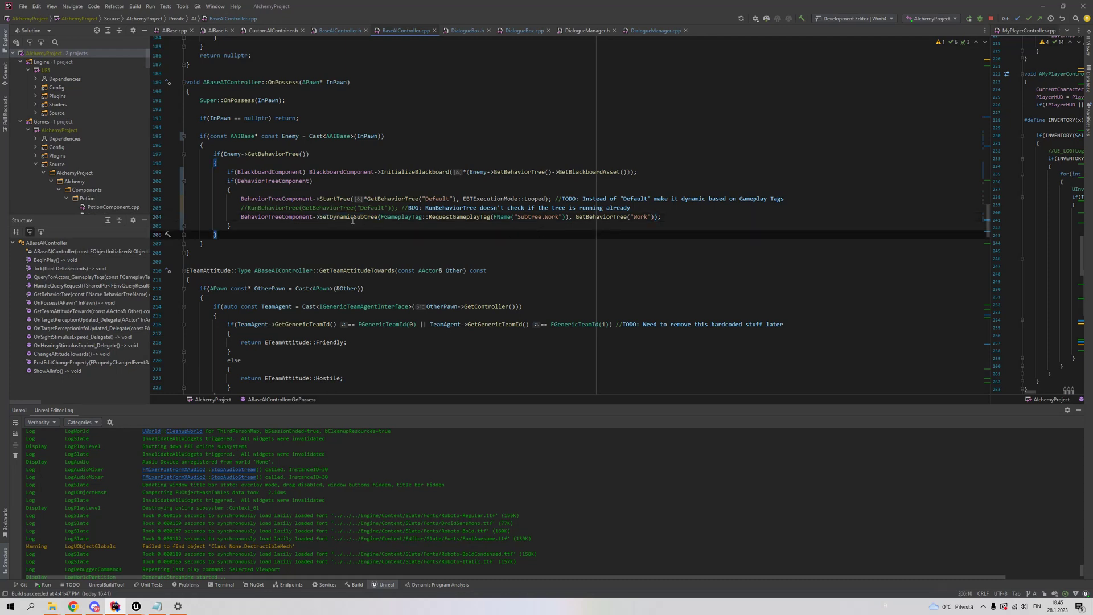